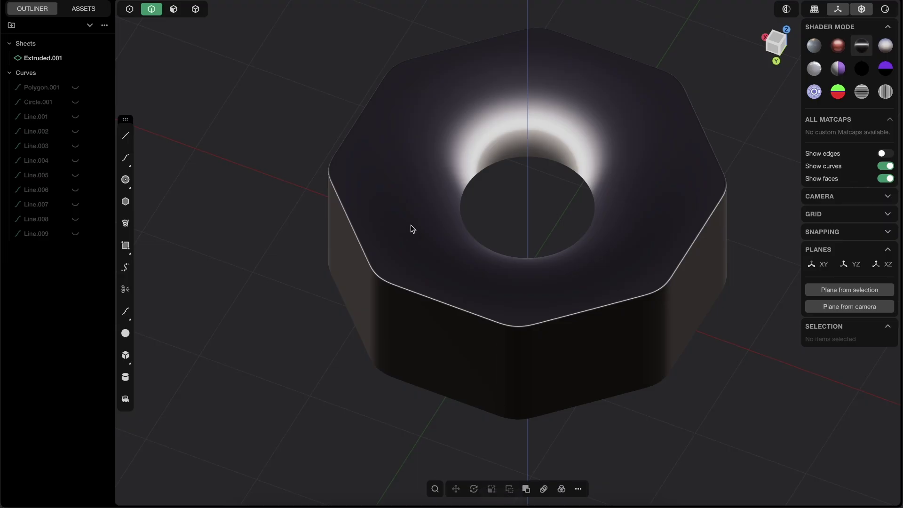
- Orbit around the octagonal funnel model, briefly selecting its hole and top edges, then clear the selection
middle_click_drag(410, 230, 389, 264, "shift")
middle_click_drag(474, 212, 484, 156)
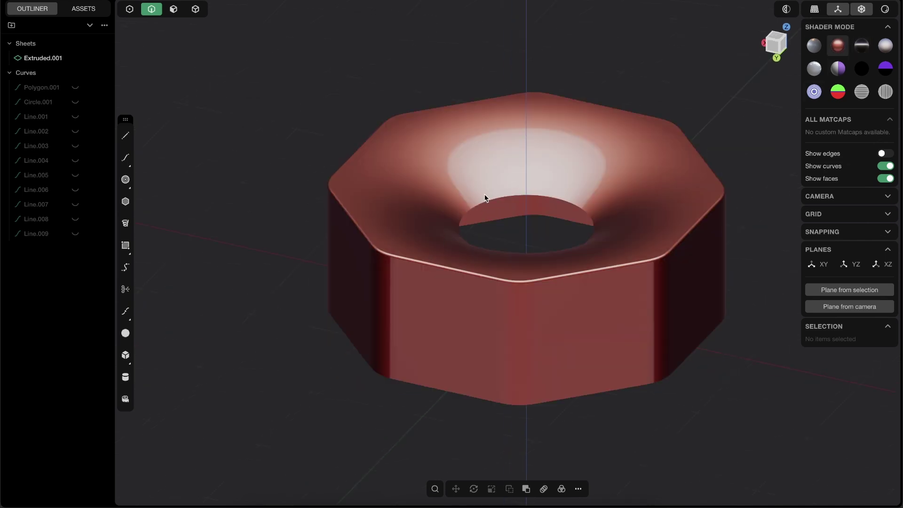
middle_click_drag(484, 198, 520, 264)
left_click(530, 247)
key("e")
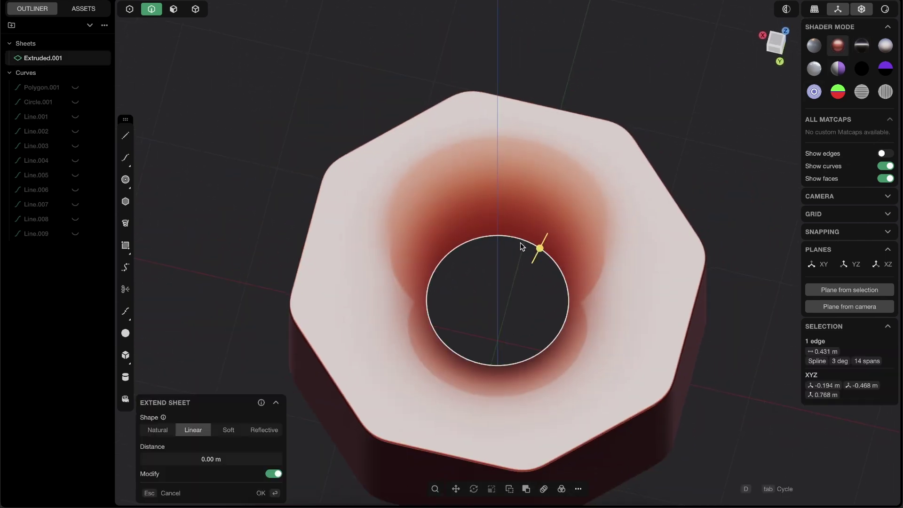
left_click(641, 147, "alt+shift")
middle_click_drag(559, 166, 475, 94)
middle_click_drag(431, 145, 478, 207)
key("Escape")
key("Escape")
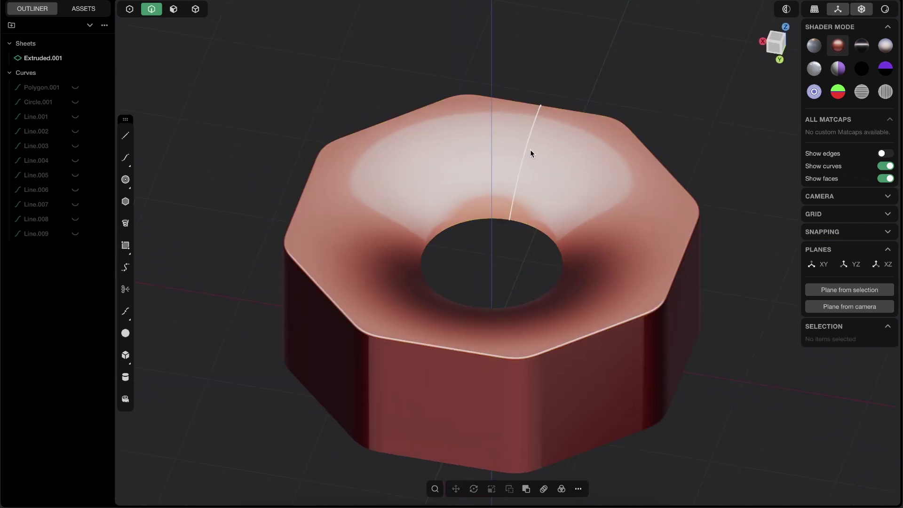
- Apply the zebra-stripe matcap shading and check the stripes from above
middle_click_drag(515, 150, 456, 239)
scroll(444, 230, "up", 5)
middle_click_drag(435, 193, 418, 171)
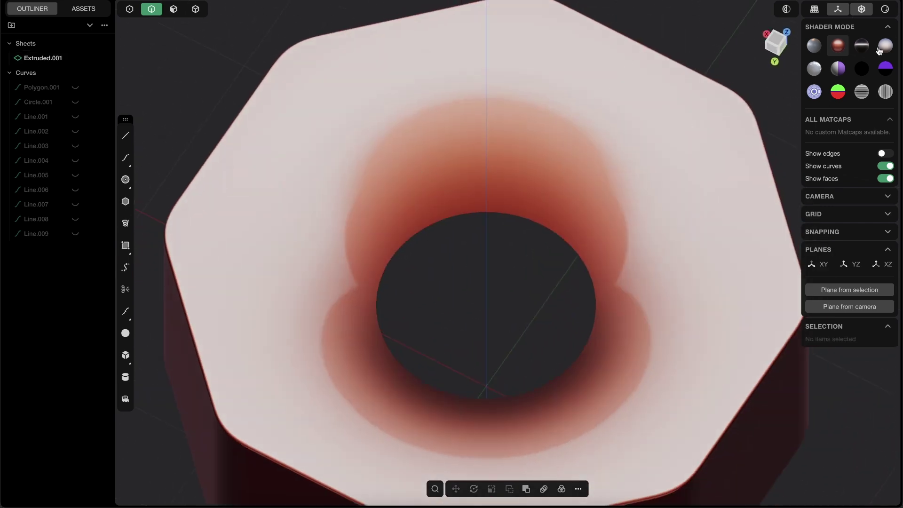
left_click(868, 94)
scroll(456, 141, "down", 3)
mouse_move(456, 141)
middle_mouse_down()
mouse_move(414, 249)
mouse_move(403, 182)
mouse_move(428, 147)
mouse_move(424, 175)
mouse_move(308, 225)
mouse_move(371, 202)
mouse_move(420, 149)
middle_mouse_up()
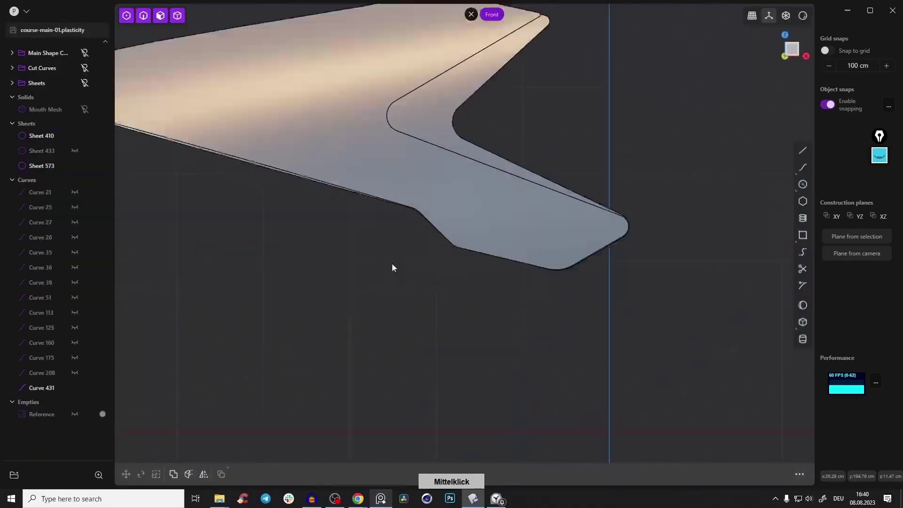
- Orbit the course-drill-a-01 model to see its thin sheets edge-on
middle_click_drag(392, 266, 492, 113)
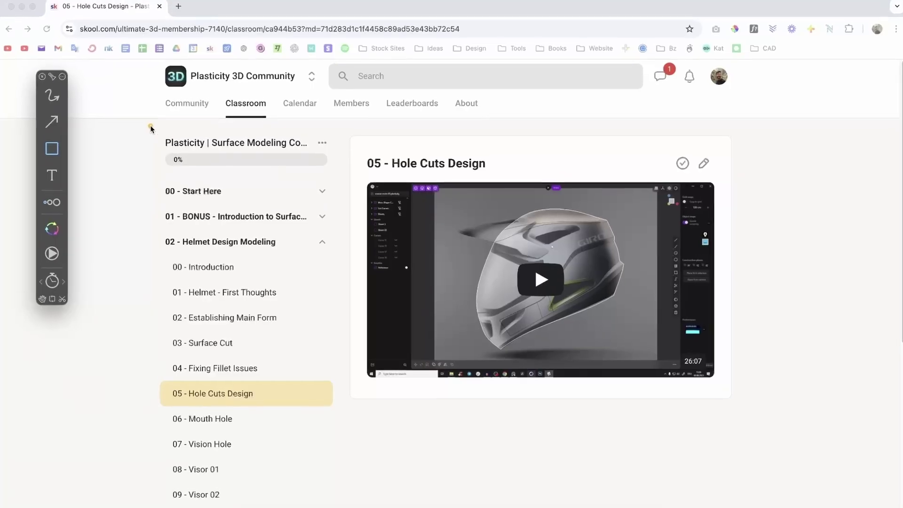
- Draw a rectangle outline around the lesson list on the Hole Cuts Design page
mouse_move(144, 118)
left_mouse_down()
mouse_move(277, 275)
mouse_move(292, 429)
mouse_move(334, 506)
left_mouse_up()
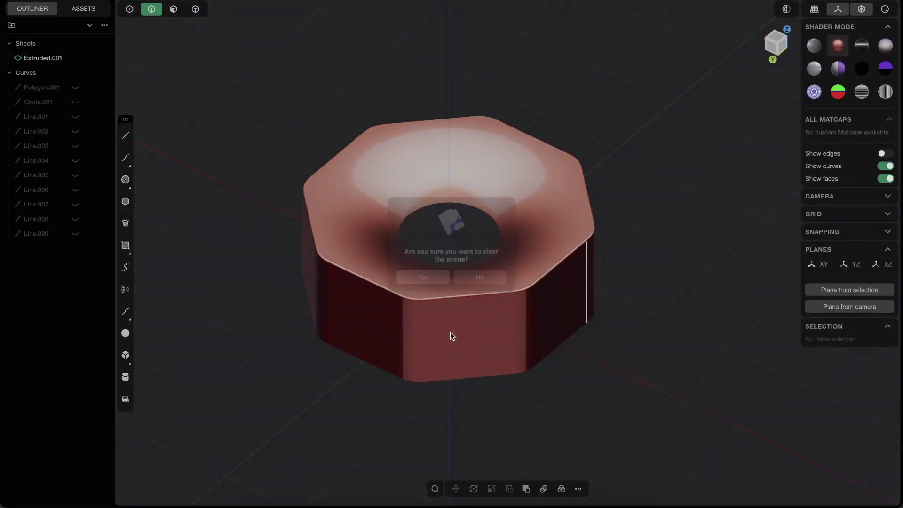
- Bring up the Pinterest reference image of the octagonal tech gadget in the browser
left_click(334, 505)
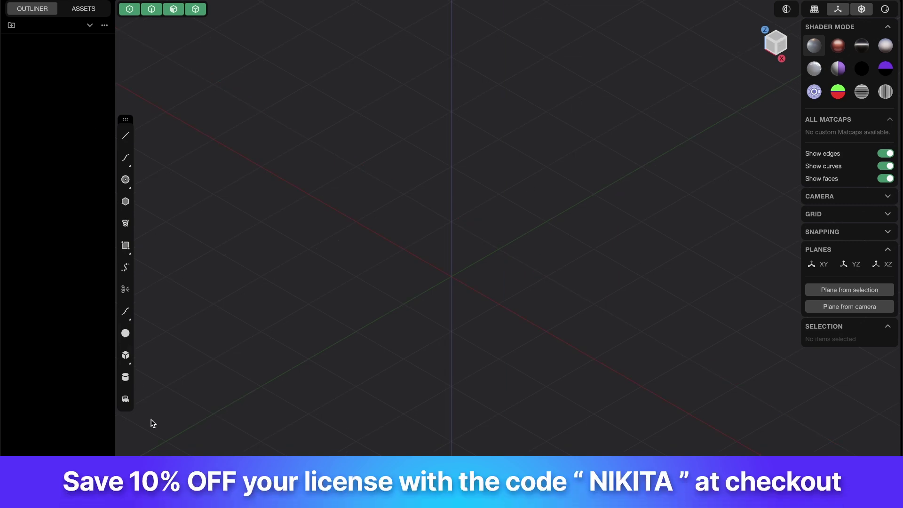
- From Top view, draw an 8-sided regular polygon centred on the origin as a filled curve
left_click(778, 39)
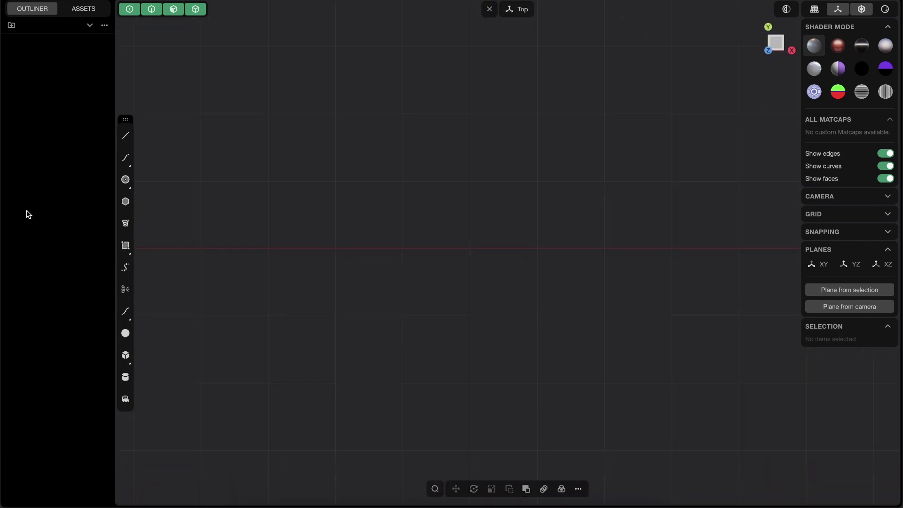
left_click(127, 206)
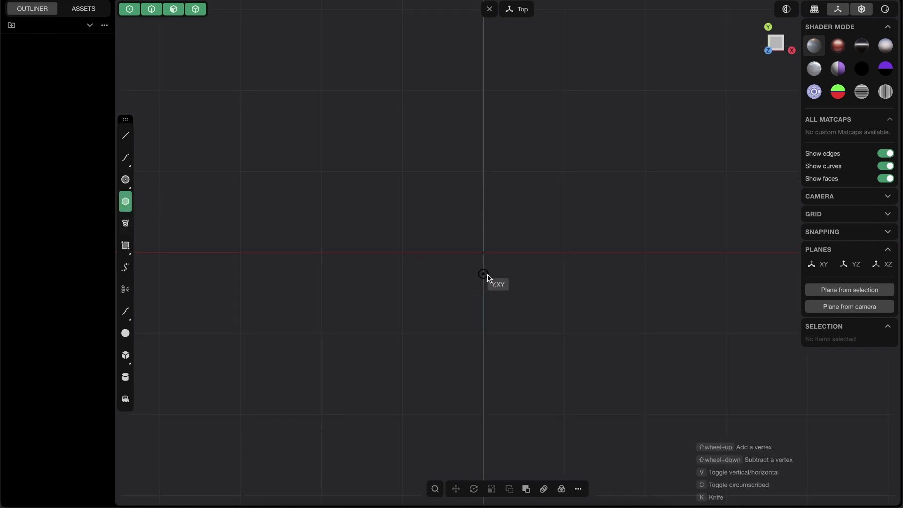
left_click(483, 253)
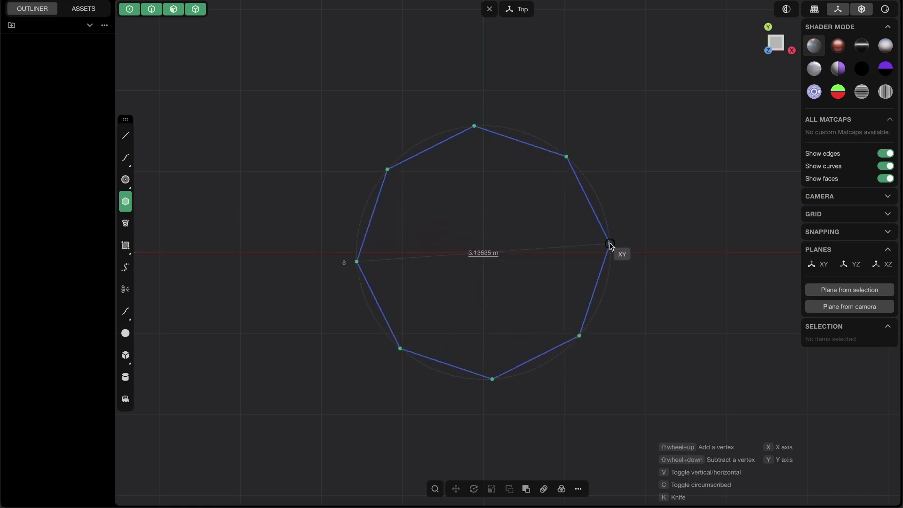
scroll(608, 233, "down", 3, "shift")
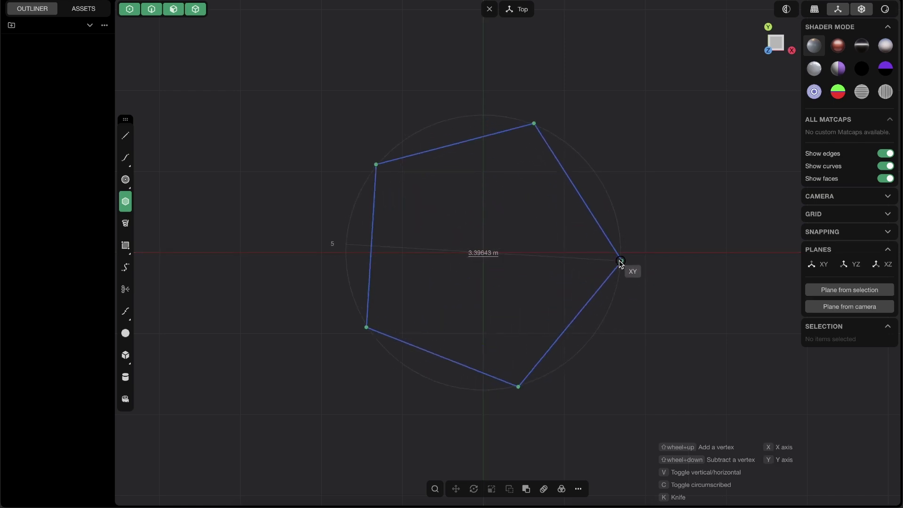
scroll(611, 252, "up", 2, "shift")
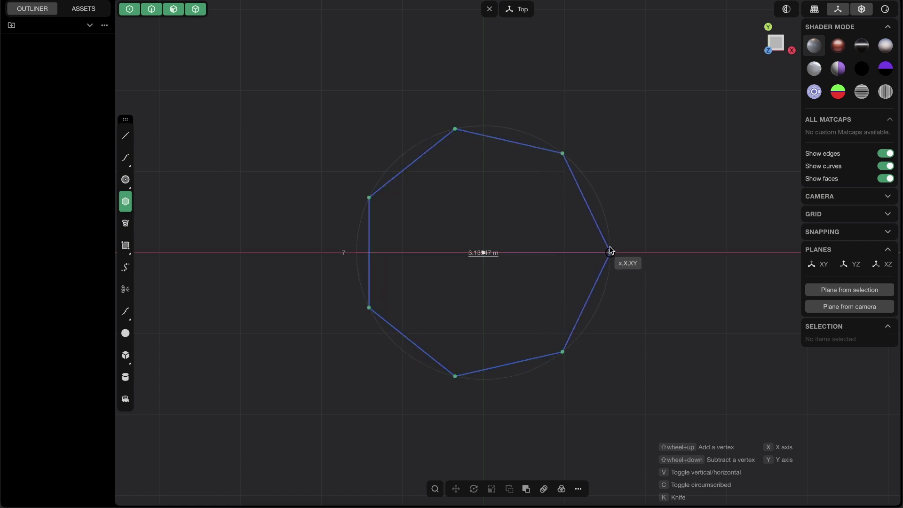
scroll(610, 251, "down", 2, "shift")
scroll(609, 249, "up", 3, "shift")
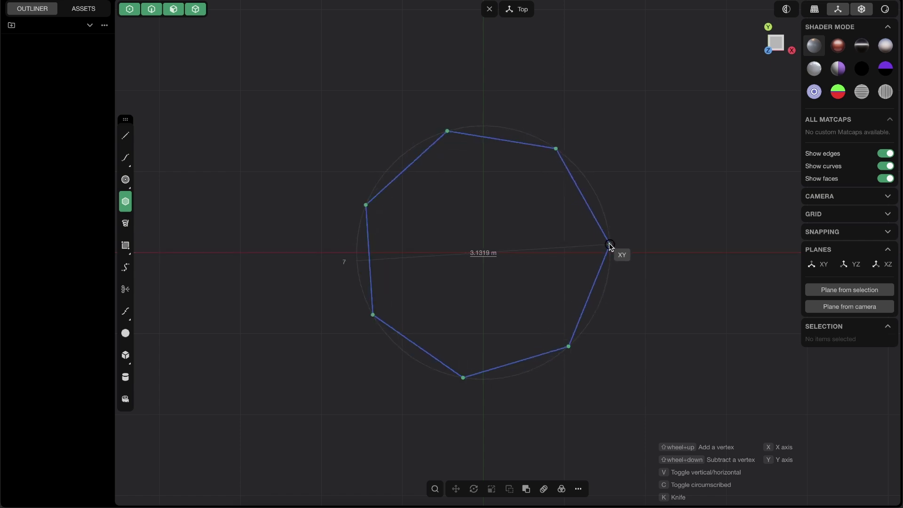
left_click(636, 254)
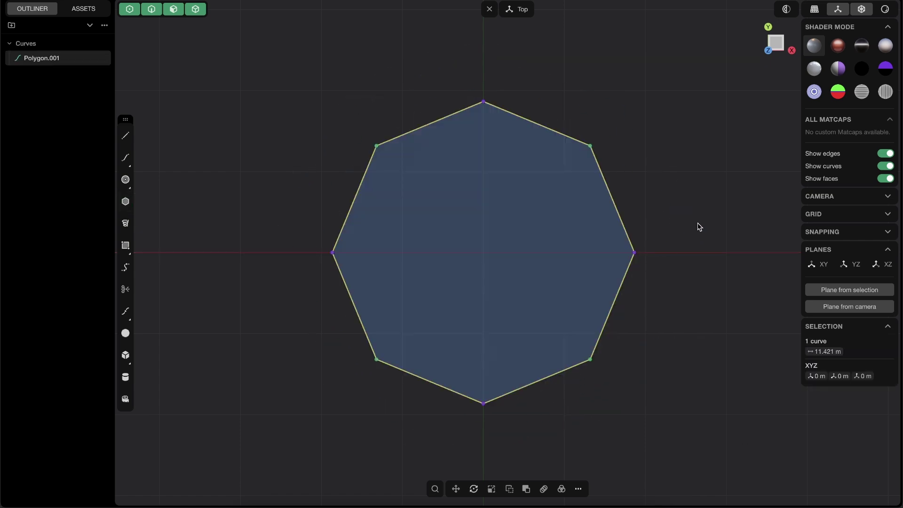
middle_click_drag(698, 226, 436, 185)
- Extrude the octagon upward into an open eight-sided wall sheet
key("e")
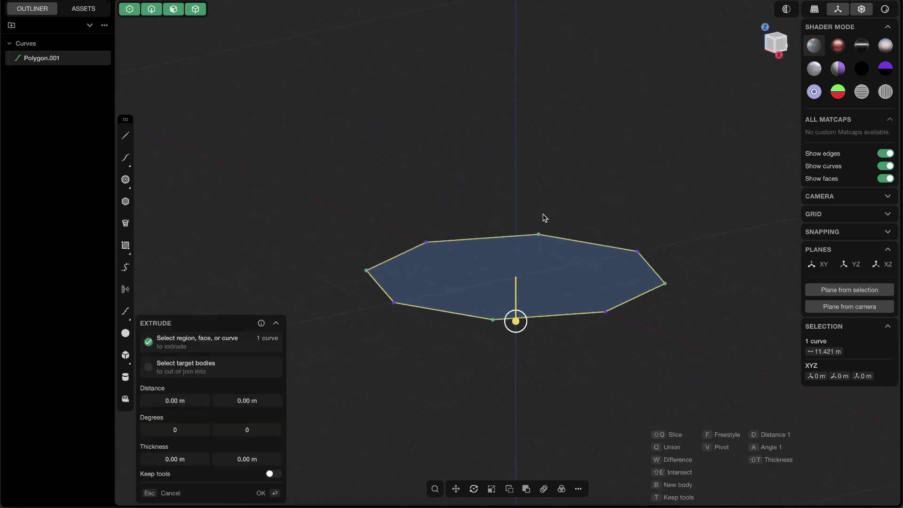
middle_click_drag(543, 216, 557, 271)
left_click_drag(511, 333, 521, 239)
middle_click_drag(560, 188, 564, 214)
left_click_drag(511, 229, 512, 215)
right_click(543, 215)
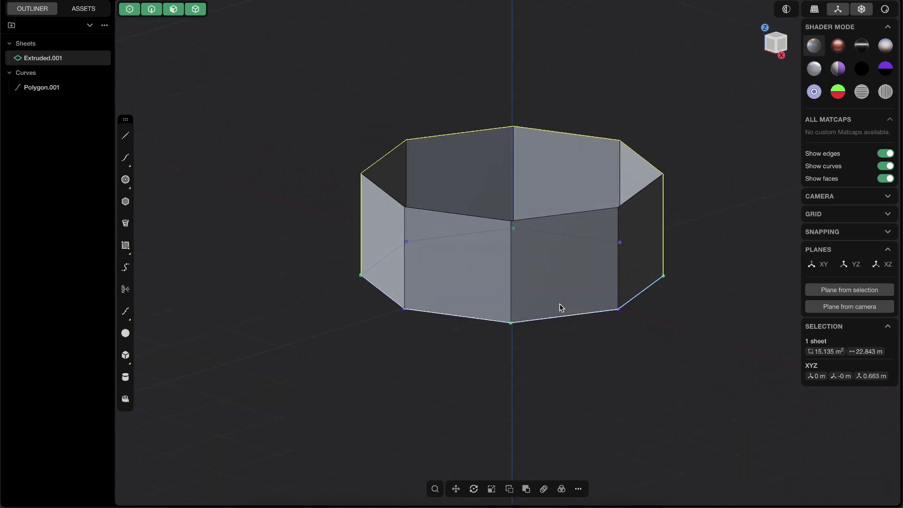
- Delete the leftover octagon curve and compare the wall from the front against the reference
key("2")
left_click(578, 315)
key("x")
middle_click_drag(598, 217, 456, 312, "shift")
scroll(437, 325, "up", 3)
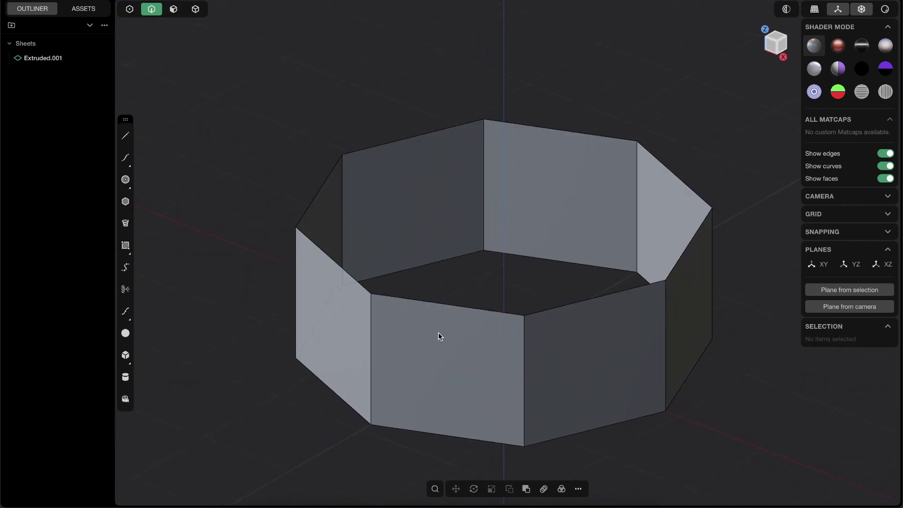
left_click(771, 49)
left_click(333, 505)
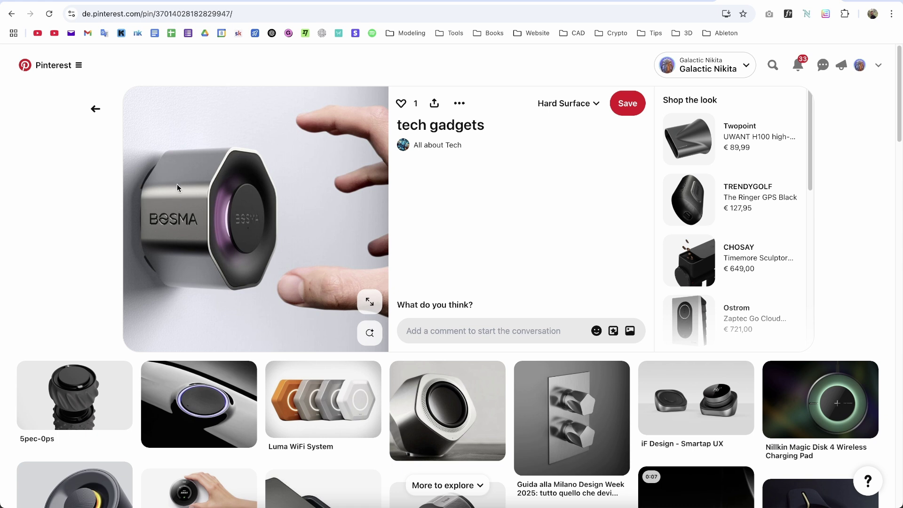
key("alt+Tab")
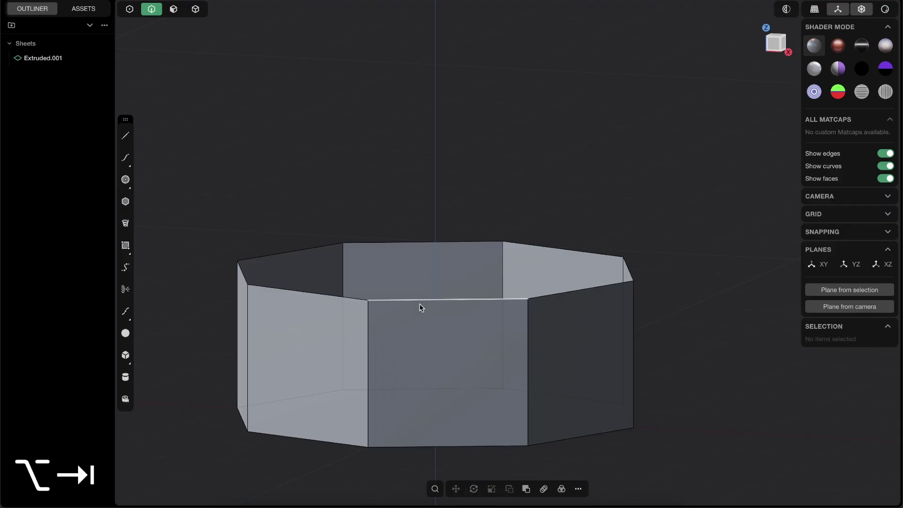
- Fillet the eight vertical corner edges of the wall, widening the rounding to about 0.55 m
middle_click_drag(411, 359, 510, 311)
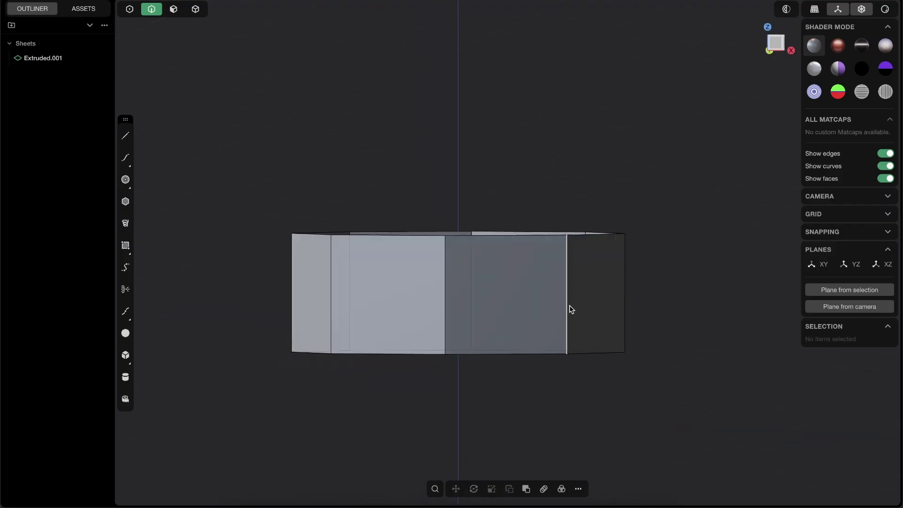
left_click_drag(462, 283, 222, 272)
key("b")
middle_click_drag(479, 282, 436, 329)
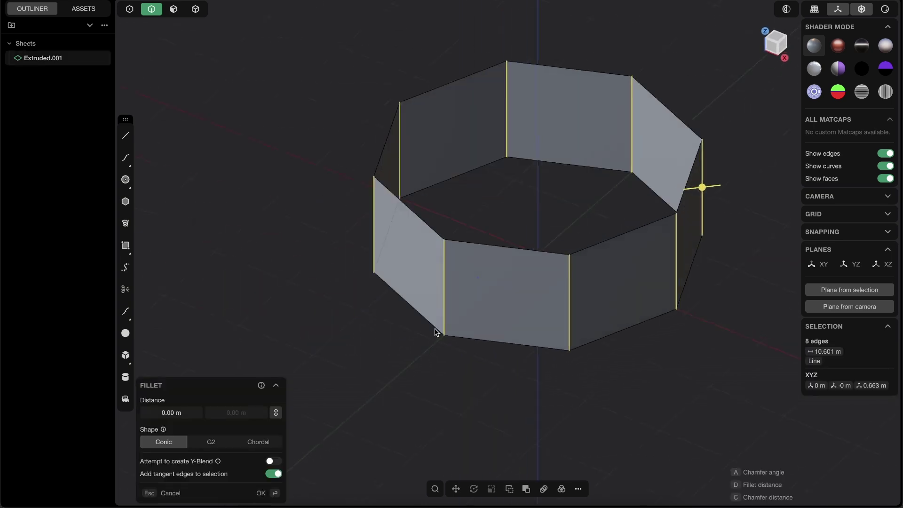
middle_click_drag(700, 165, 670, 233, "shift")
left_click_drag(671, 257, 648, 259)
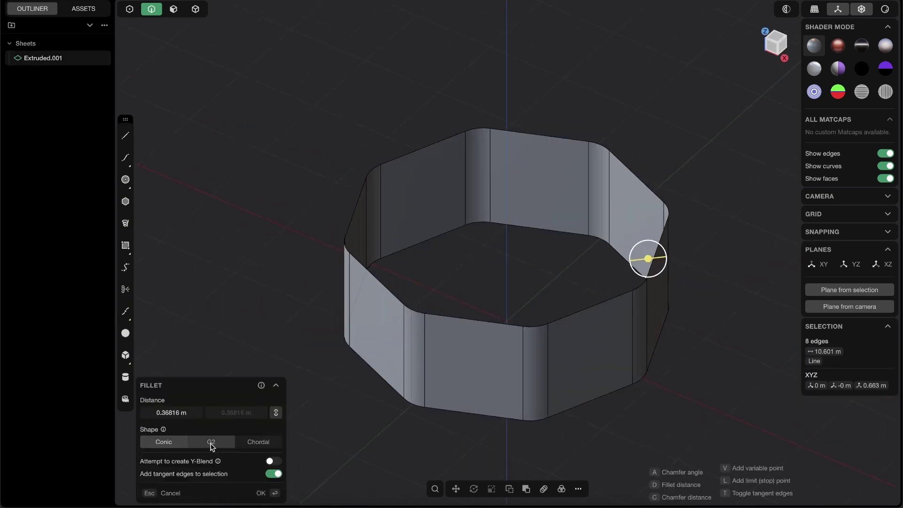
scroll(490, 331, "up", 3)
left_click_drag(725, 221, 703, 230)
middle_click_drag(423, 366, 438, 355)
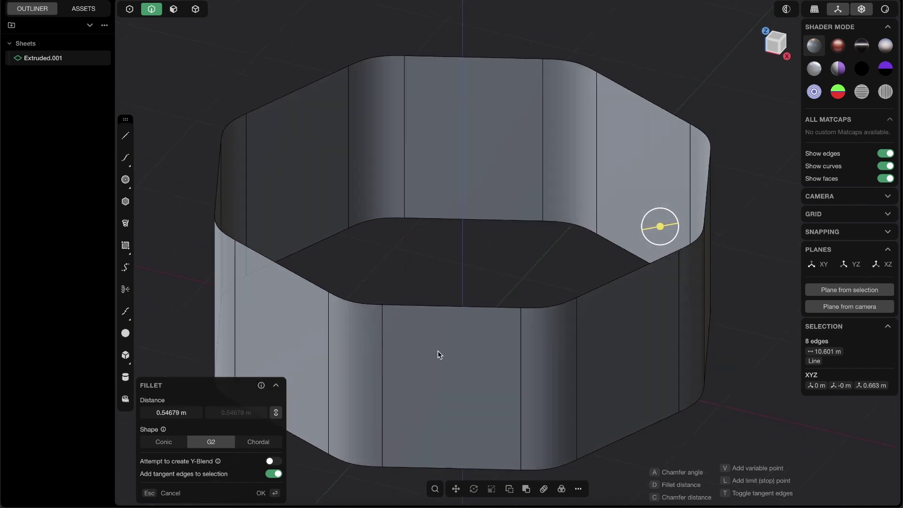
- Refine the corner fillet to about 0.48 m and apply it, then undo and view from the top
key("shift+e")
left_click_drag(667, 227, 671, 226)
key("shift+e")
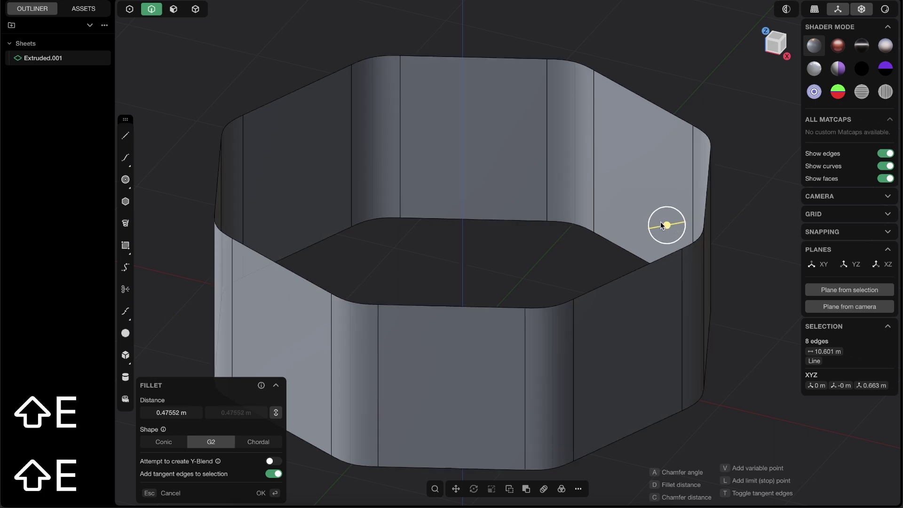
key("Return")
key("super+z")
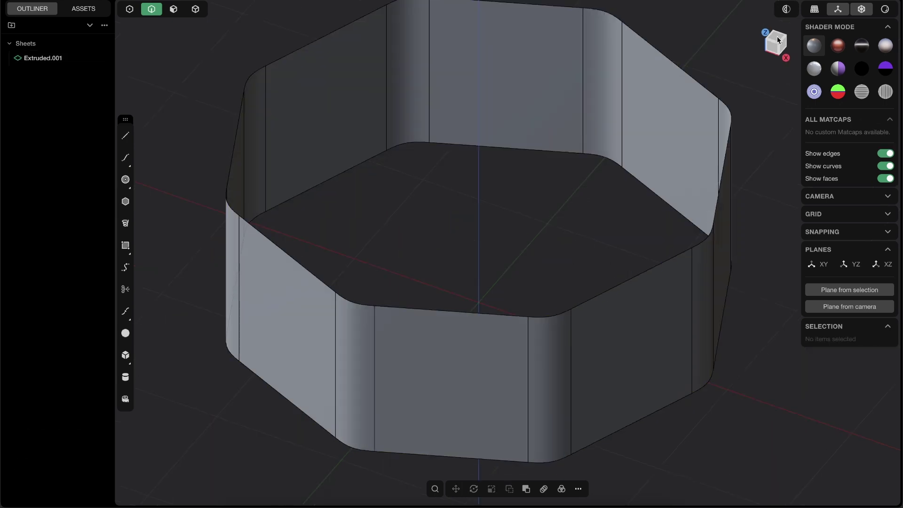
left_click(777, 40)
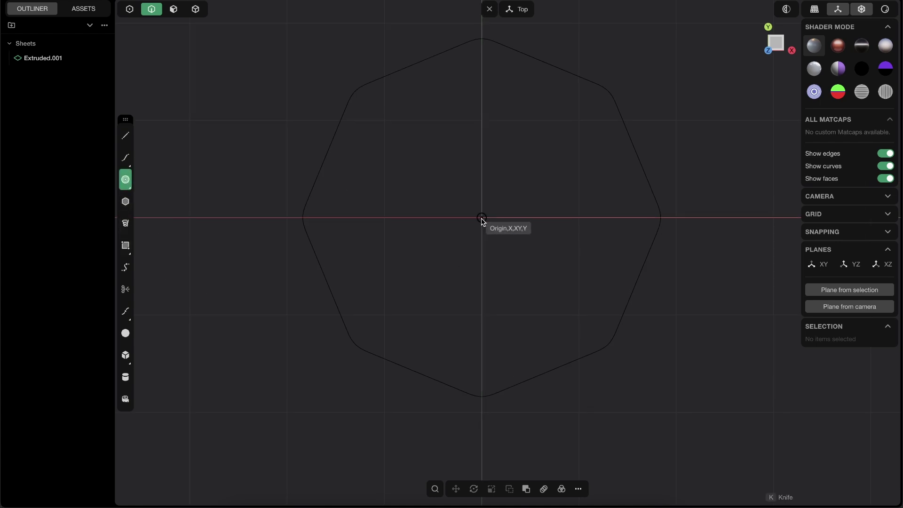
- Draw a filled circle centred on the origin inside the wall, then view it from the front
left_click(482, 218)
key("alt+Tab")
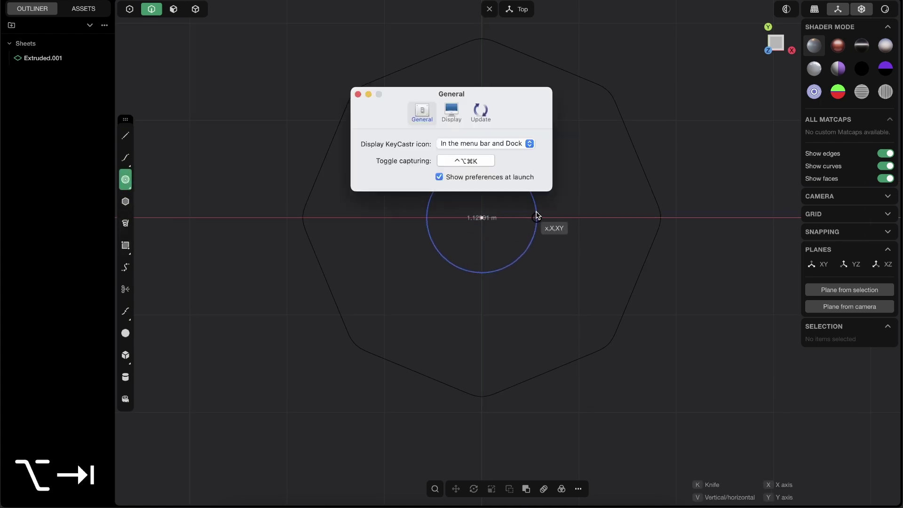
key("alt+Tab")
key("alt+Tab")
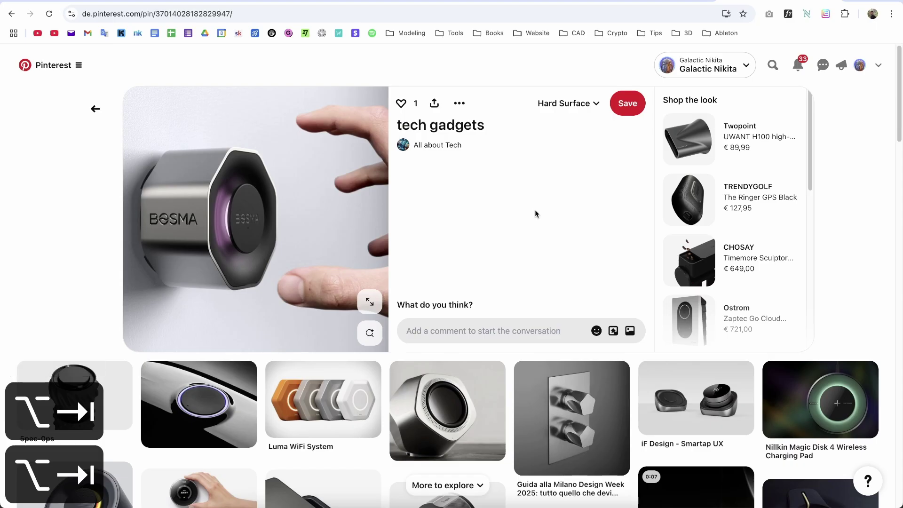
- Move the circle up about 0.68 m inside the octagonal walls and reselect it
key("alt+Tab")
key("alt+Tab")
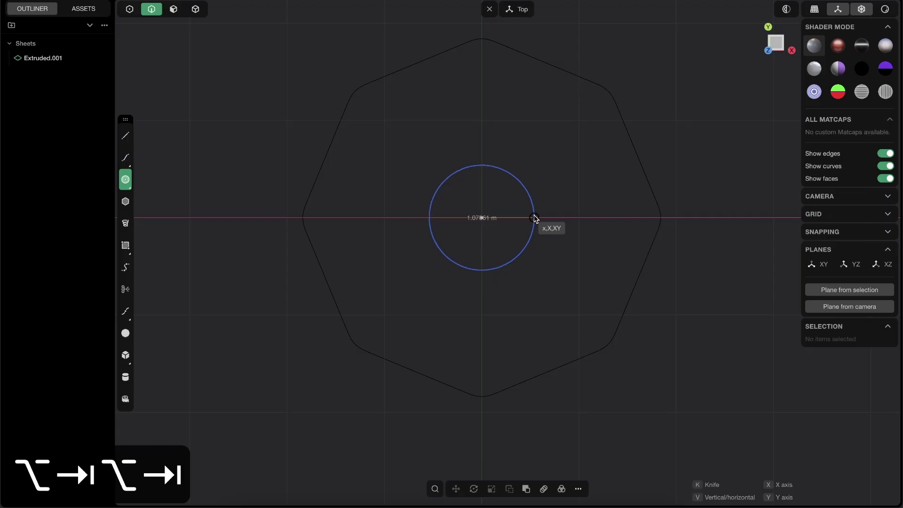
left_click(538, 219)
middle_click_drag(532, 242, 569, 134)
left_click(775, 45)
key("alt+Tab")
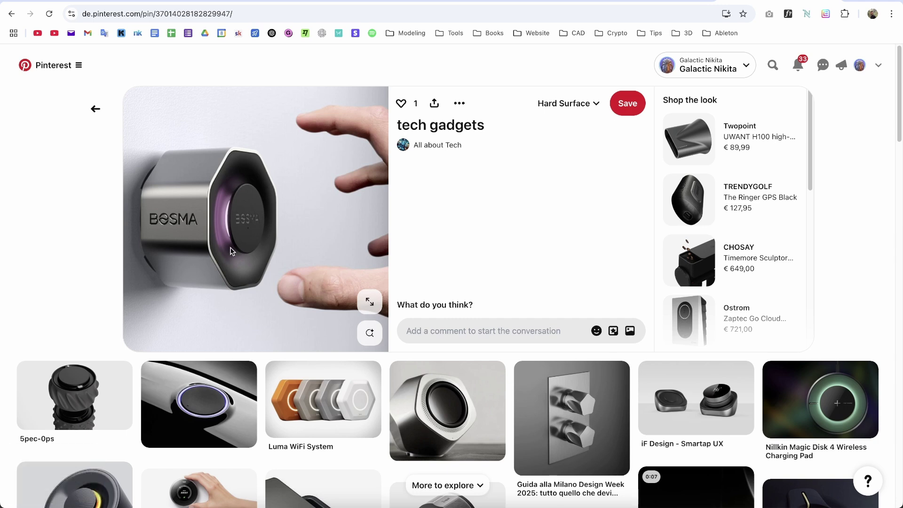
key("alt+Tab")
key("g")
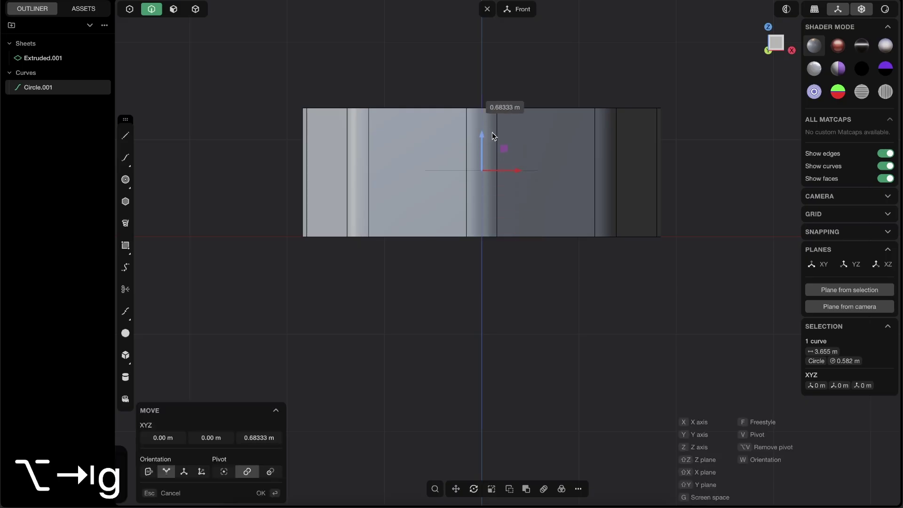
left_click(519, 123)
left_click(572, 76)
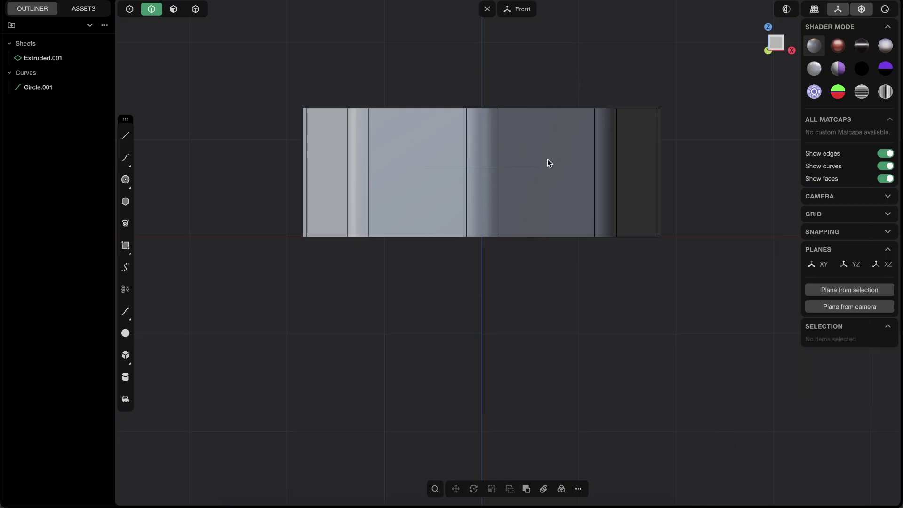
middle_click_drag(548, 159, 515, 132)
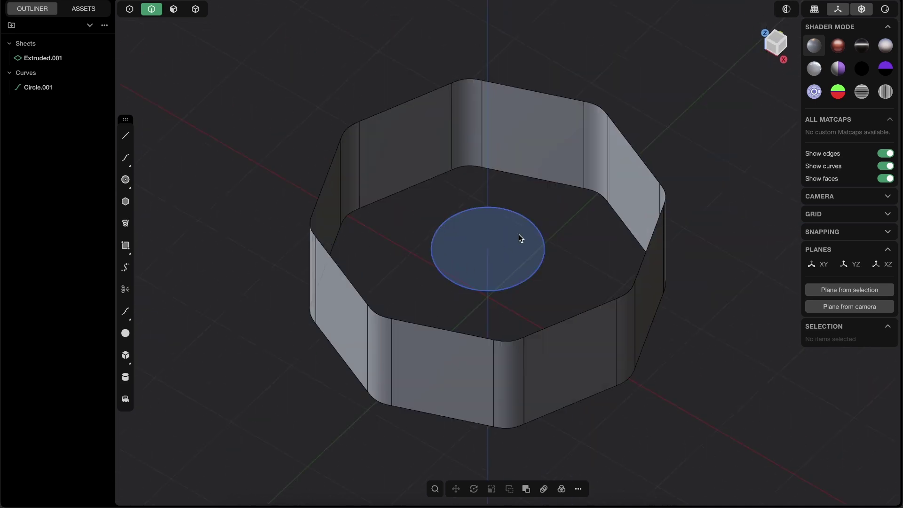
left_click(498, 208)
double_click(570, 96, "shift")
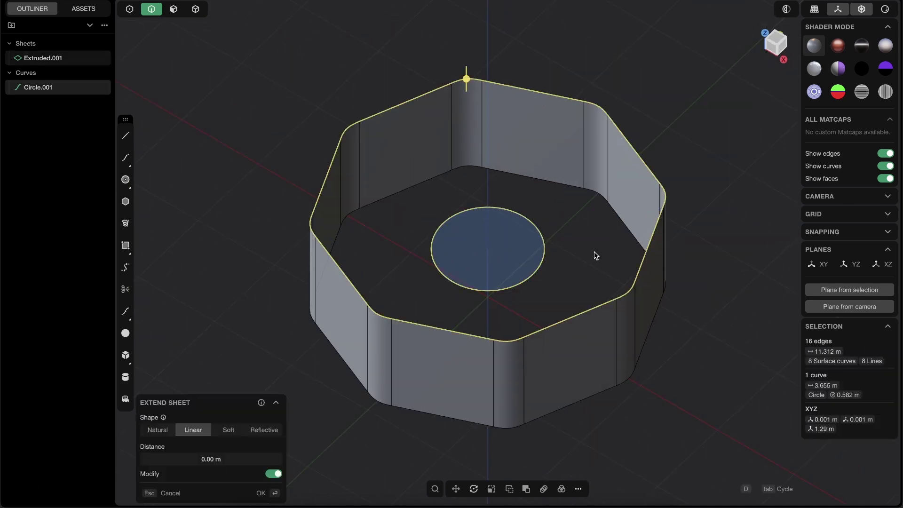
key("l")
left_click(531, 90)
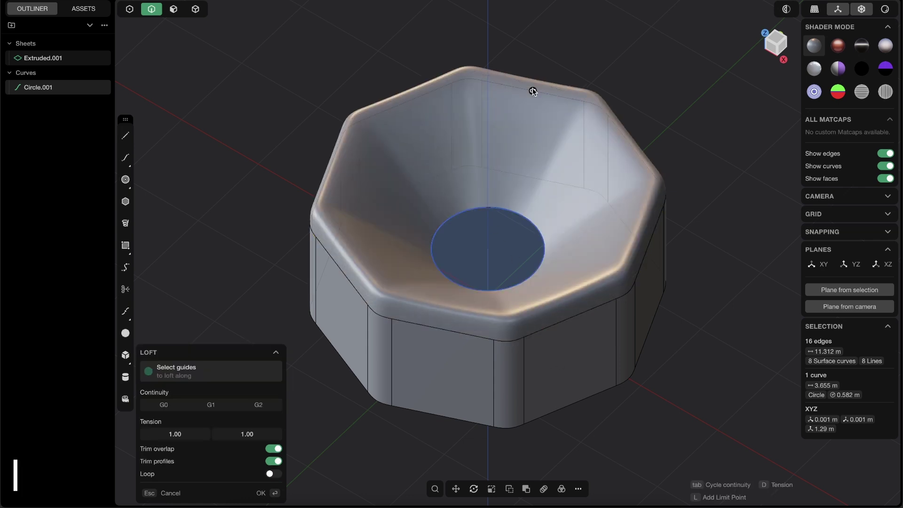
left_click(532, 90)
middle_click_drag(548, 299, 433, 212)
middle_click_drag(423, 375, 504, 328)
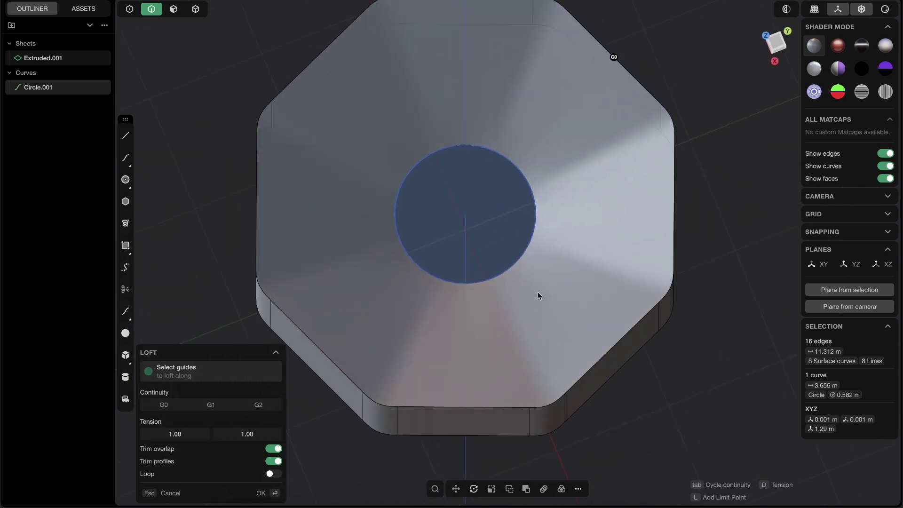
middle_click_drag(538, 292, 608, 214)
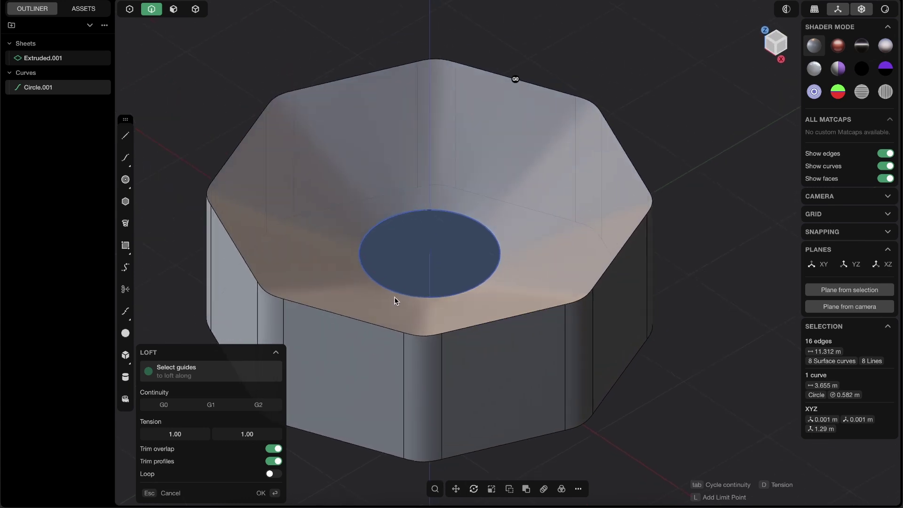
key("ctrl+z")
middle_click_drag(422, 306, 400, 336)
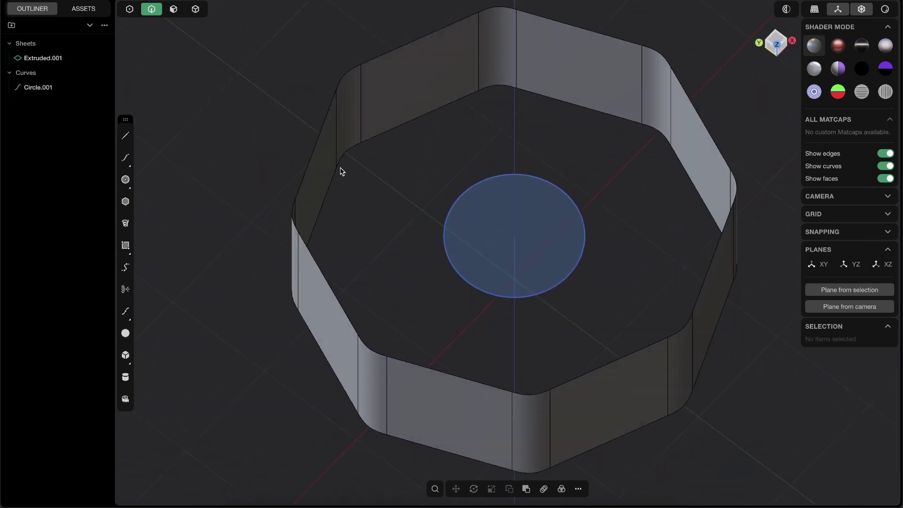
- Select the octagonal sheet Extruded.001 and look straight down from Top view
middle_click_drag(341, 172, 639, 314)
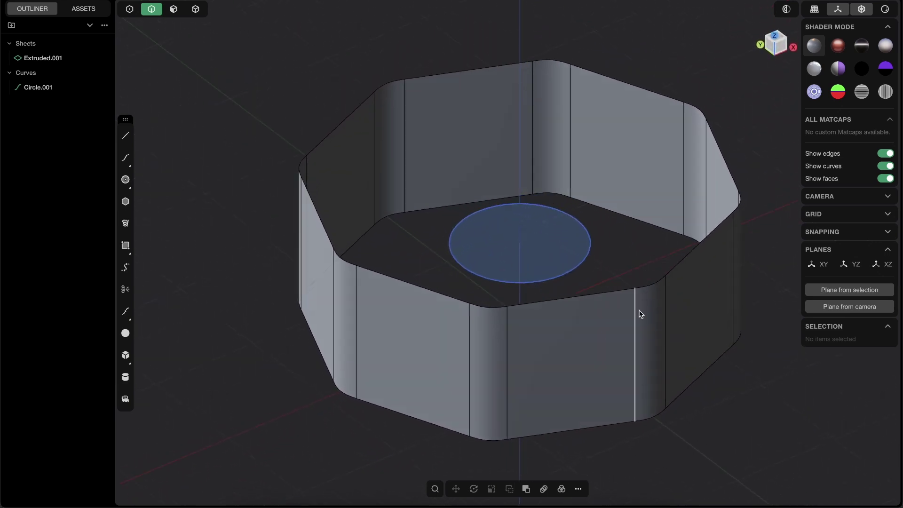
left_click(688, 154)
key("KP_7")
scroll(579, 207, "down", 2)
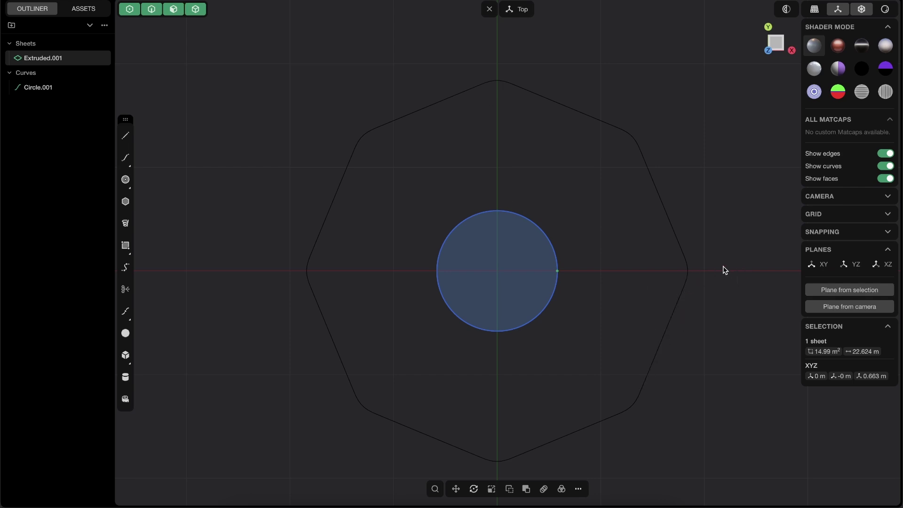
middle_click_drag(481, 143, 507, 90)
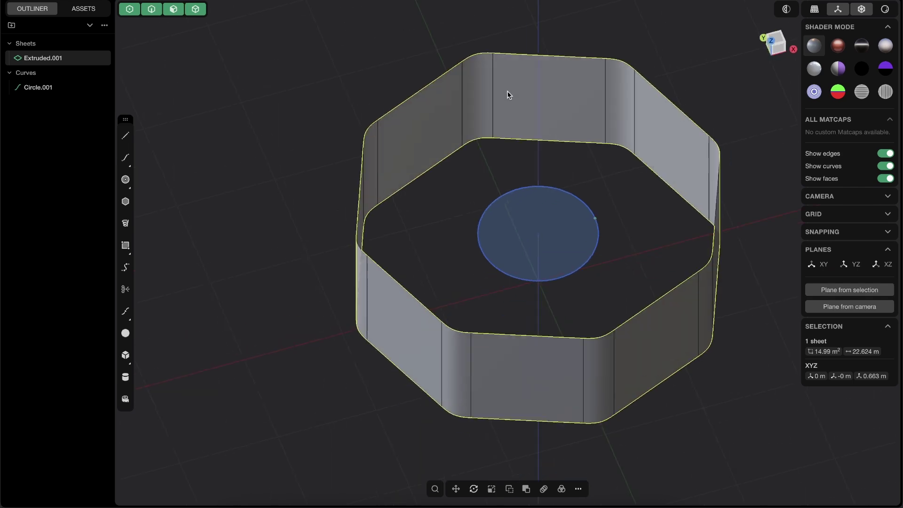
key("Tab")
left_click(405, 123)
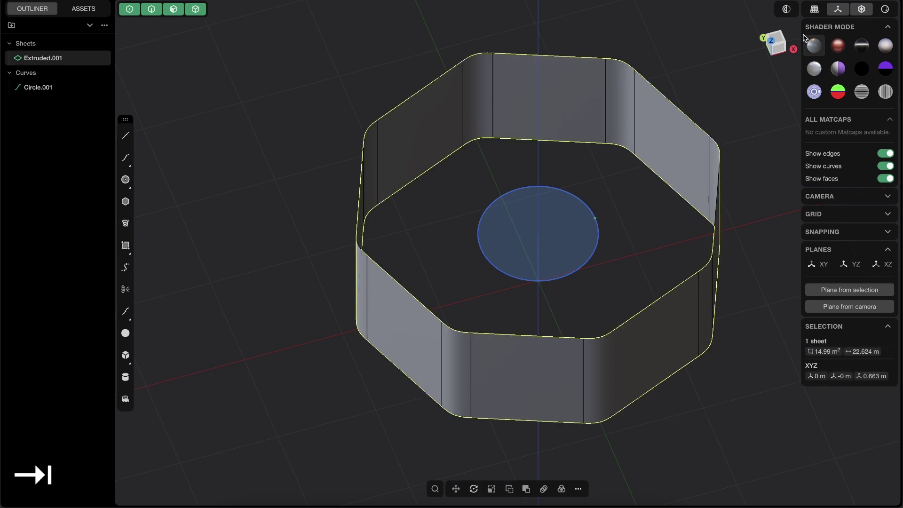
left_click(780, 39)
- Rotate the sheet 22.5° (360/16) about its vertical axis and review it in perspective
key("r")
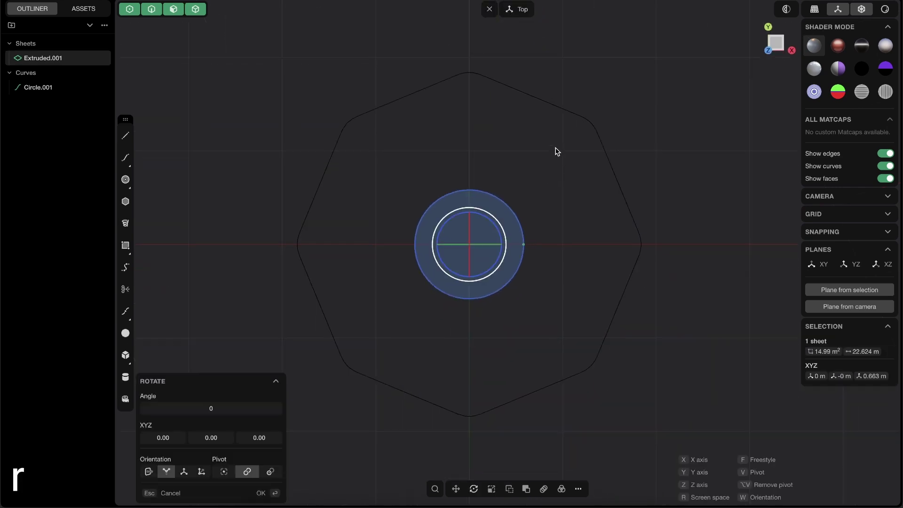
left_click_drag(494, 235, 492, 205)
left_click(254, 408)
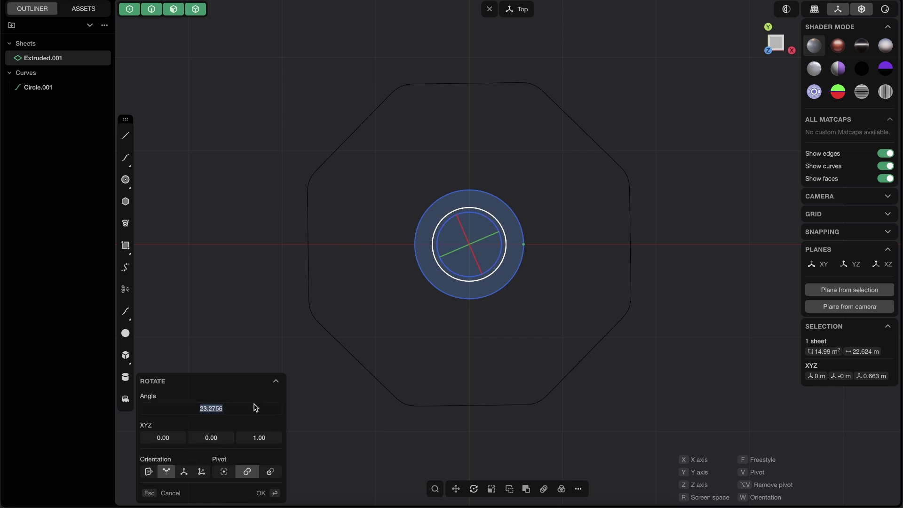
key("alt")
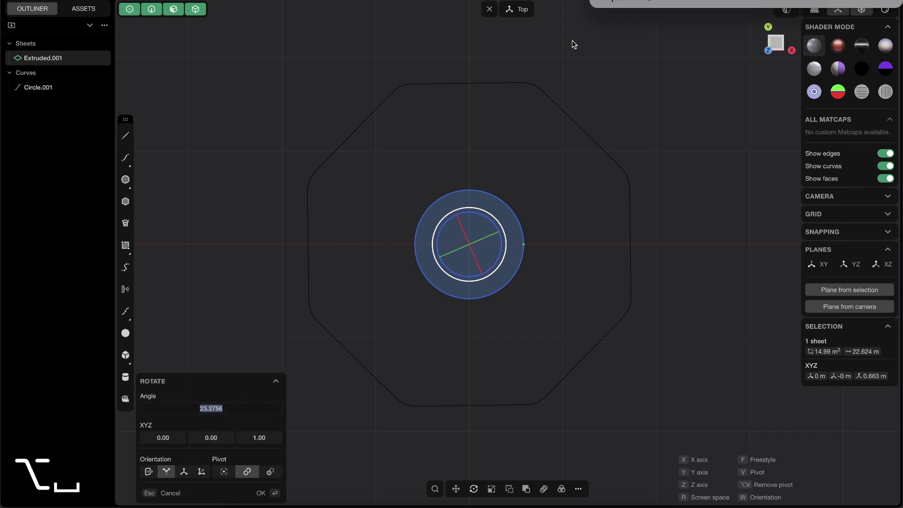
type("360")
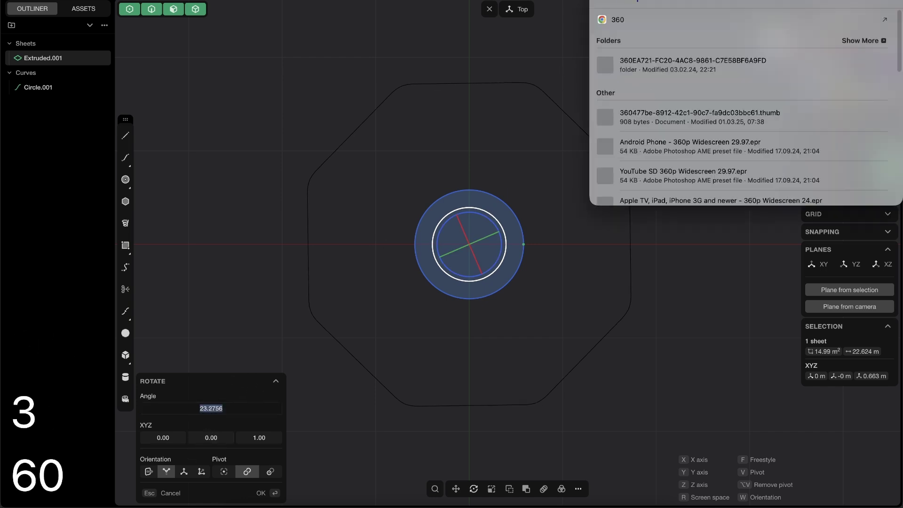
type("/")
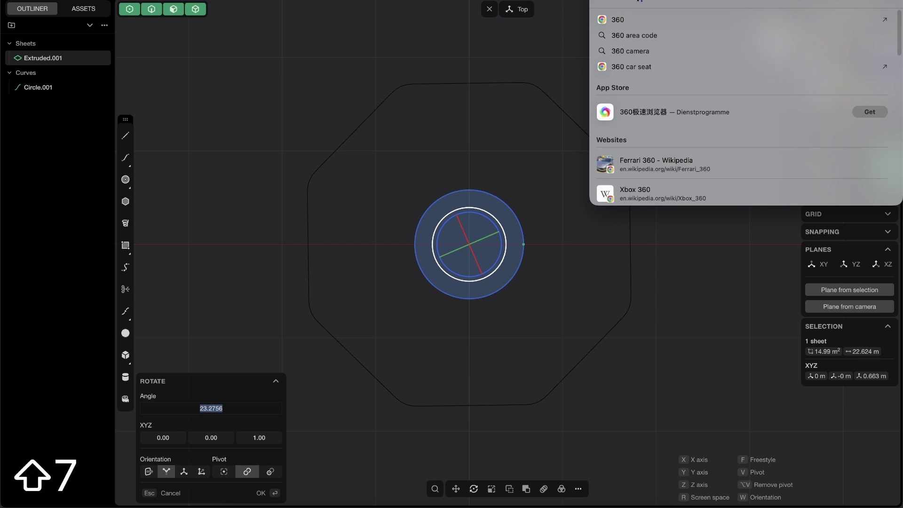
type("16")
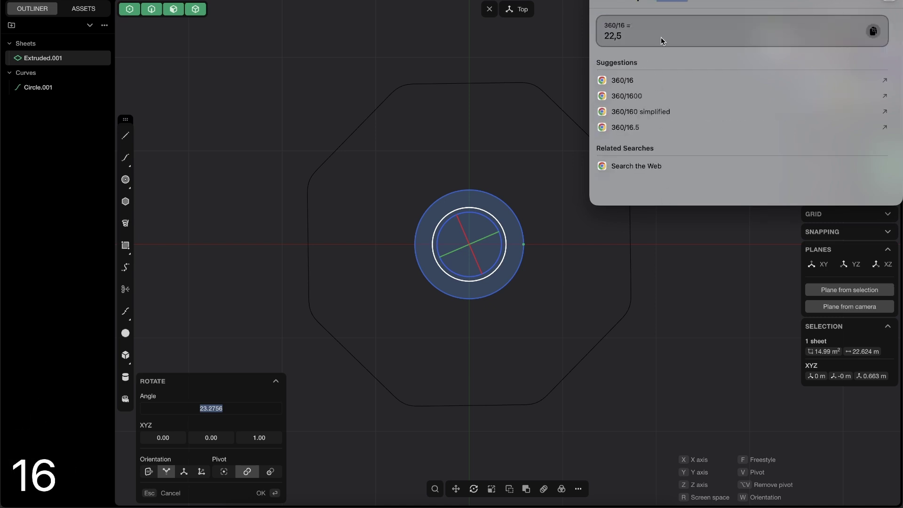
key("Escape")
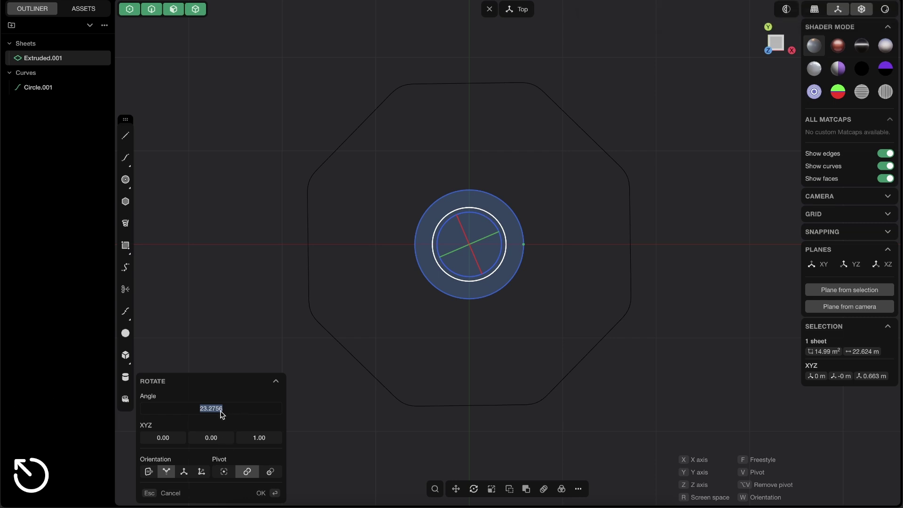
type("22.5")
key("Return")
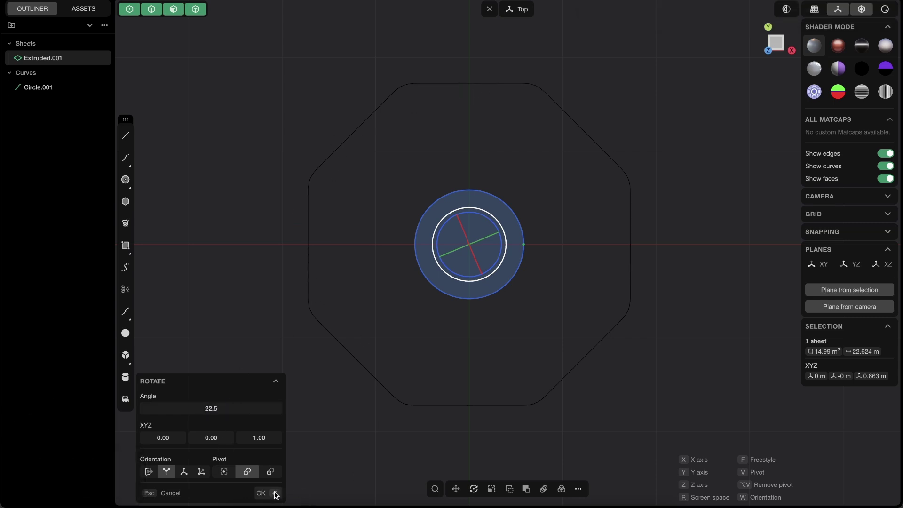
middle_click_drag(395, 314, 475, 217)
middle_click_drag(474, 252, 534, 230, "shift")
left_click(535, 229)
middle_click_drag(479, 287, 493, 320)
scroll(492, 264, "up", 4)
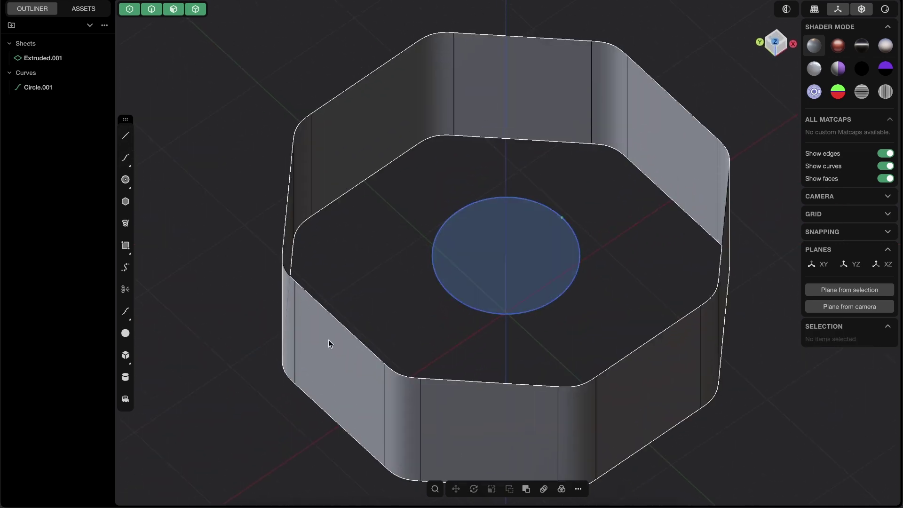
- Draw Line.001 from the raised circle's edge out to the octagonal wall, then view it from the front
key("shift+a")
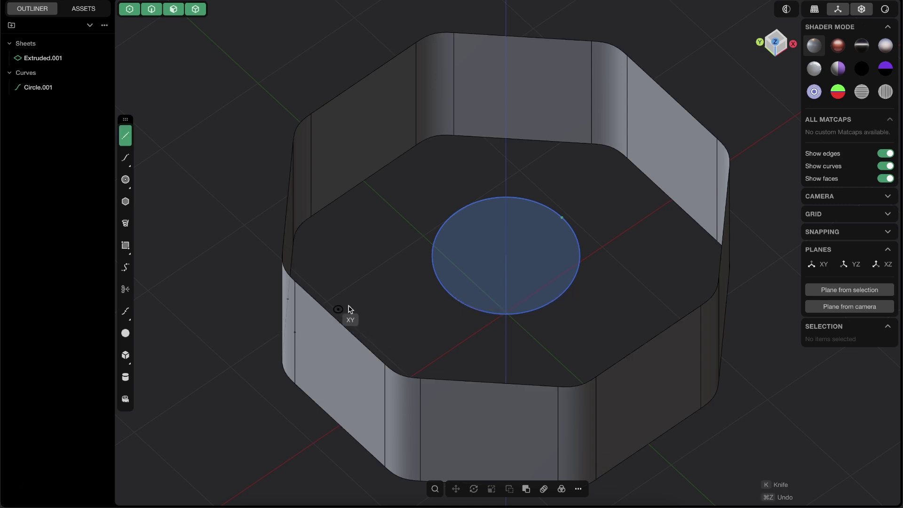
middle_click_drag(456, 320, 447, 317)
left_click(445, 294)
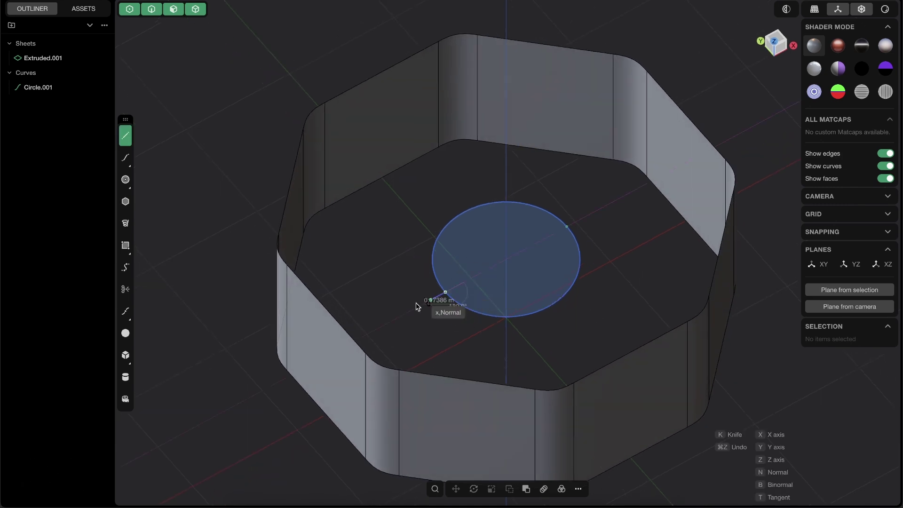
left_click(326, 309)
key("Escape")
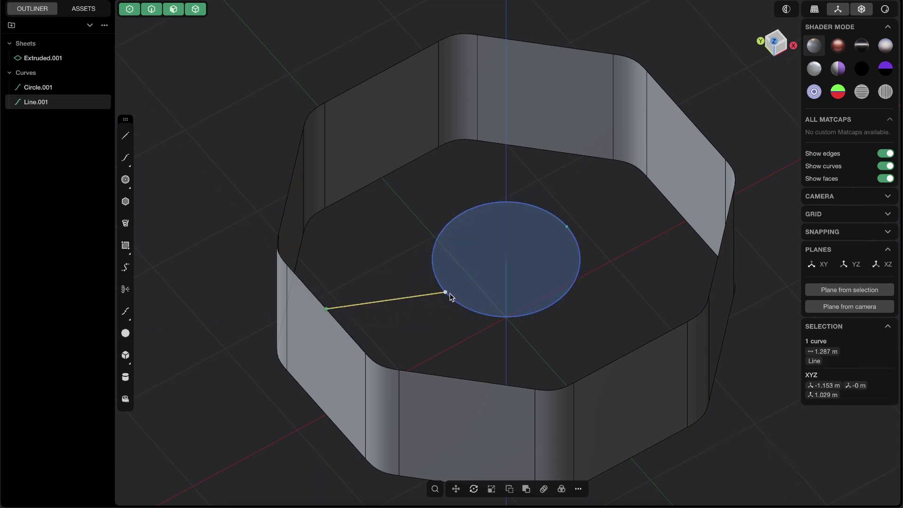
key("alt+Tab")
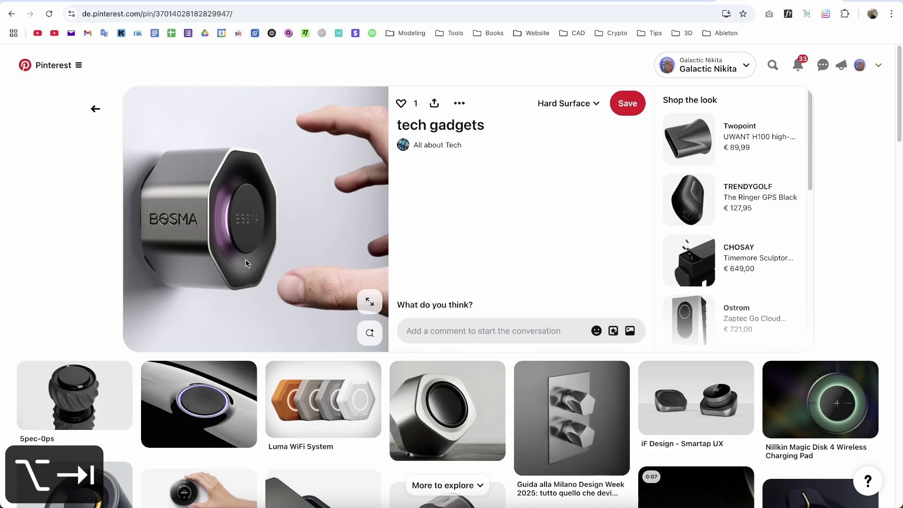
key("alt+Tab")
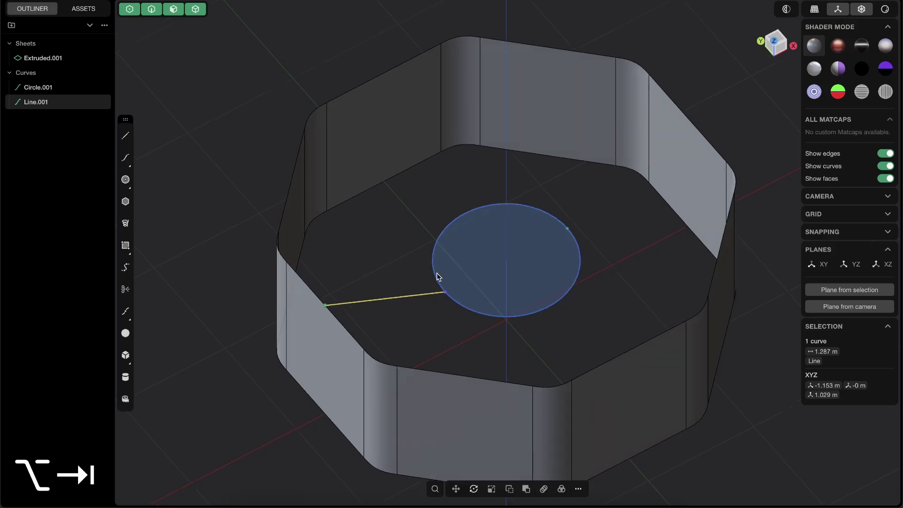
middle_click_drag(437, 277, 346, 234)
key("shift+s")
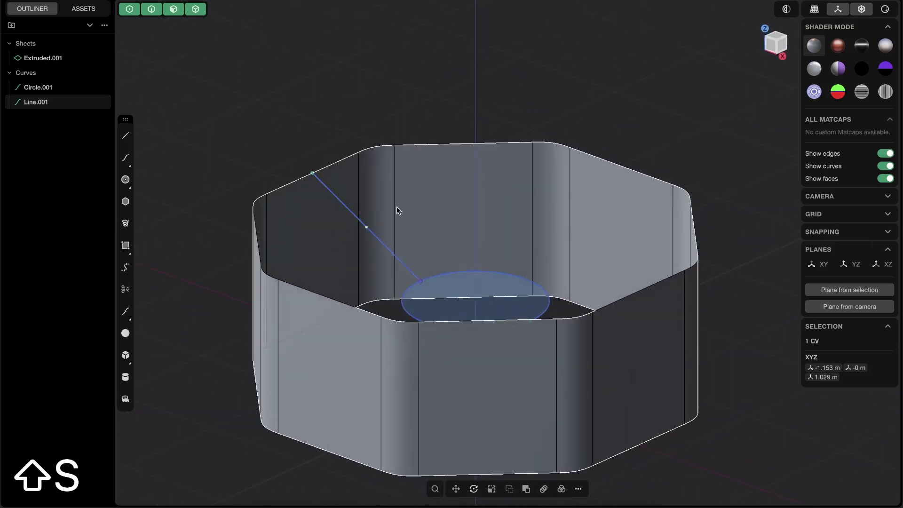
middle_click_drag(396, 210, 359, 230)
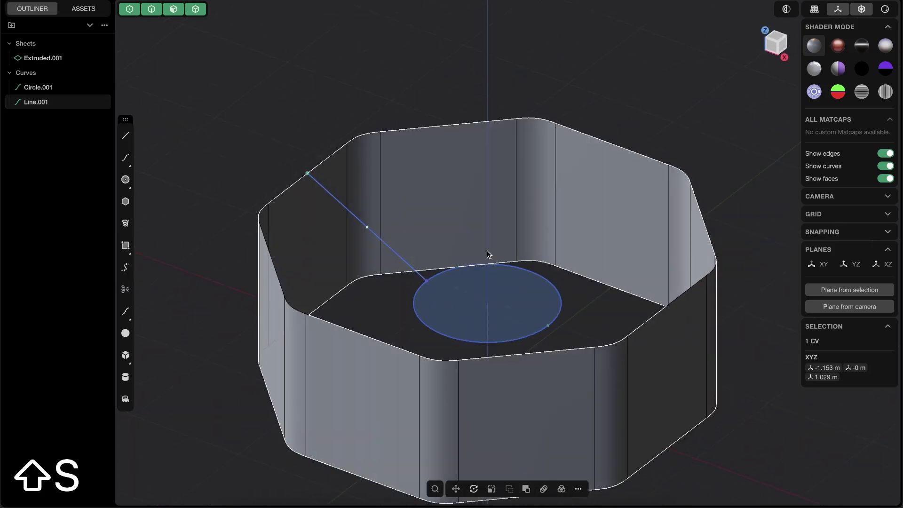
middle_click_drag(487, 250, 412, 249)
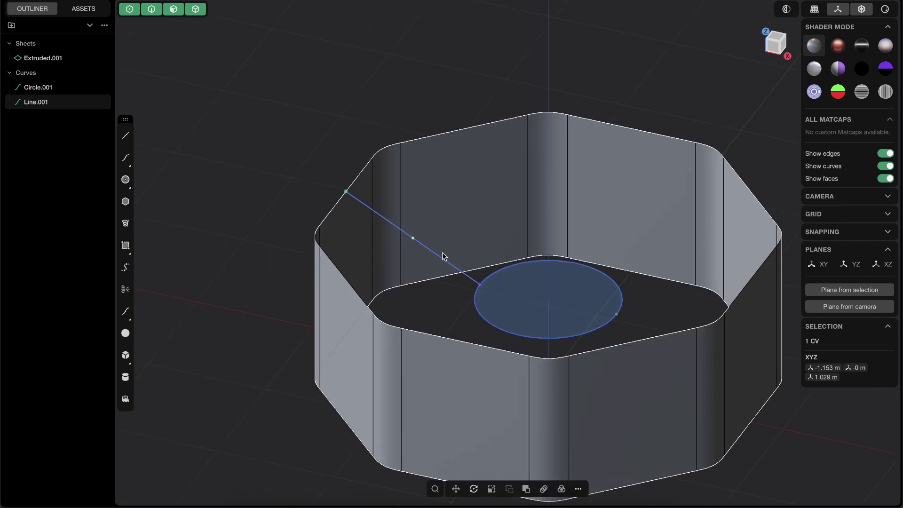
left_click(776, 50)
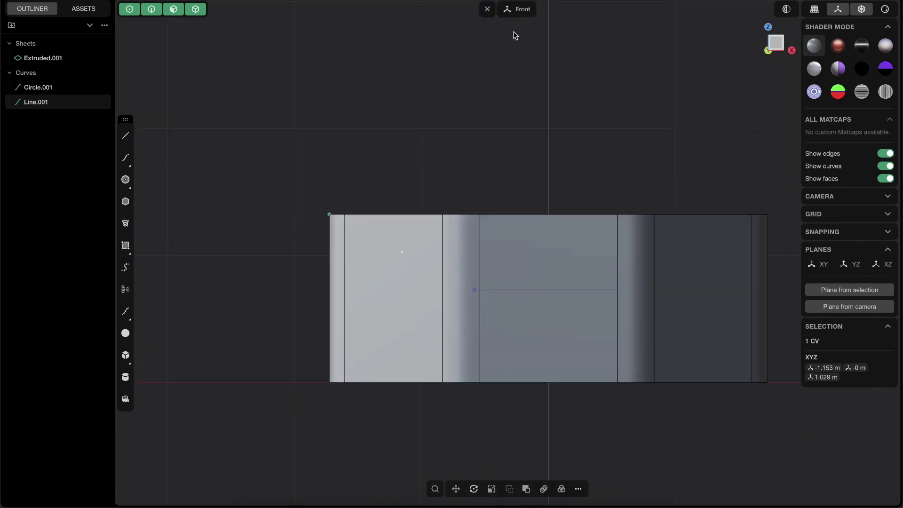
- Select the end control point of the Line.001 profile curve
left_click(504, 173)
scroll(438, 253, "up", 4)
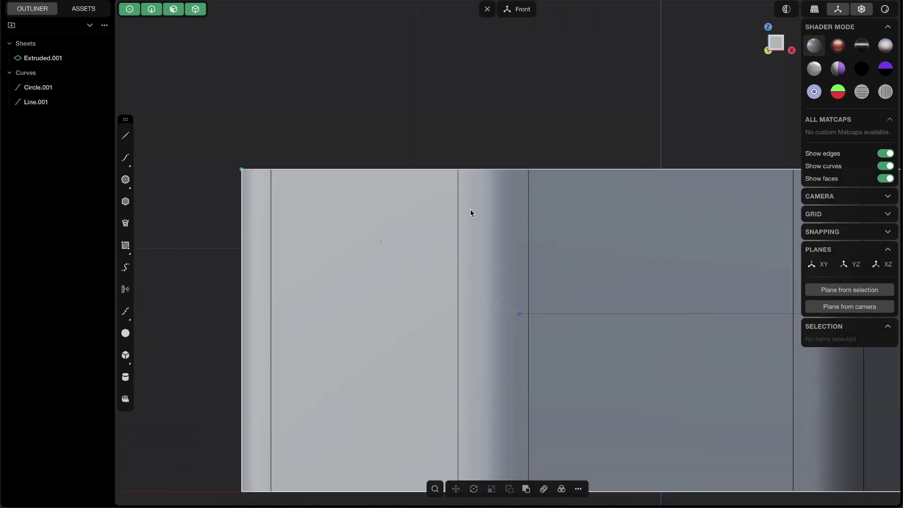
key("shift+t")
key("1")
middle_click_drag(399, 274, 392, 270)
key("2")
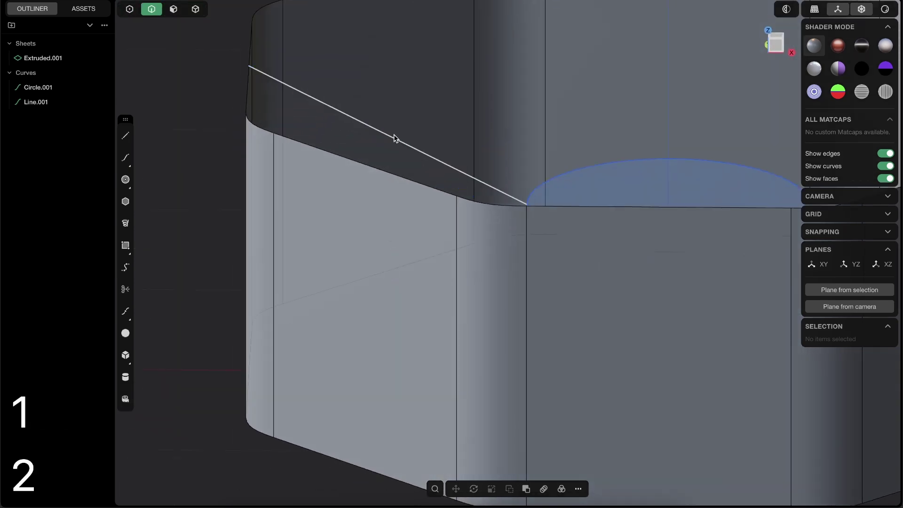
left_click(394, 137)
key("shift+s")
- Move that control point onto the octagonal wall's top corner so Line.001 arcs
key("g")
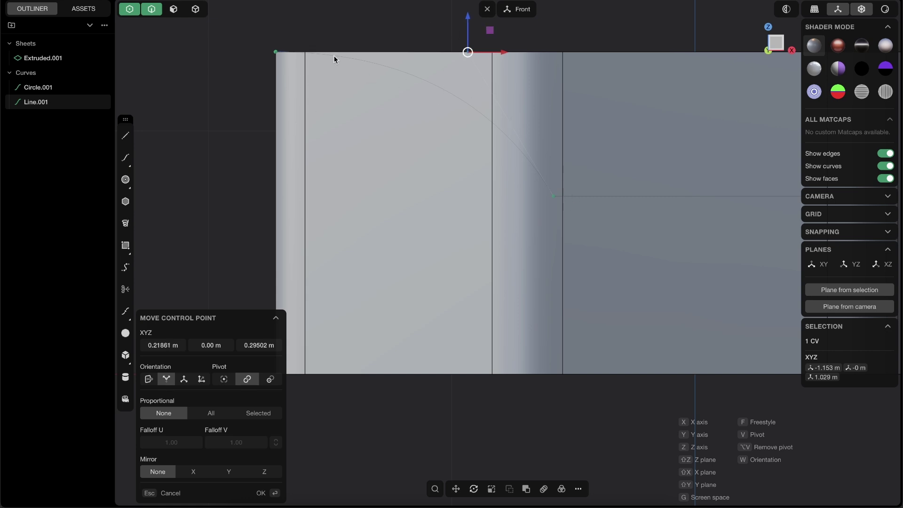
middle_click_drag(502, 136, 512, 172, "shift")
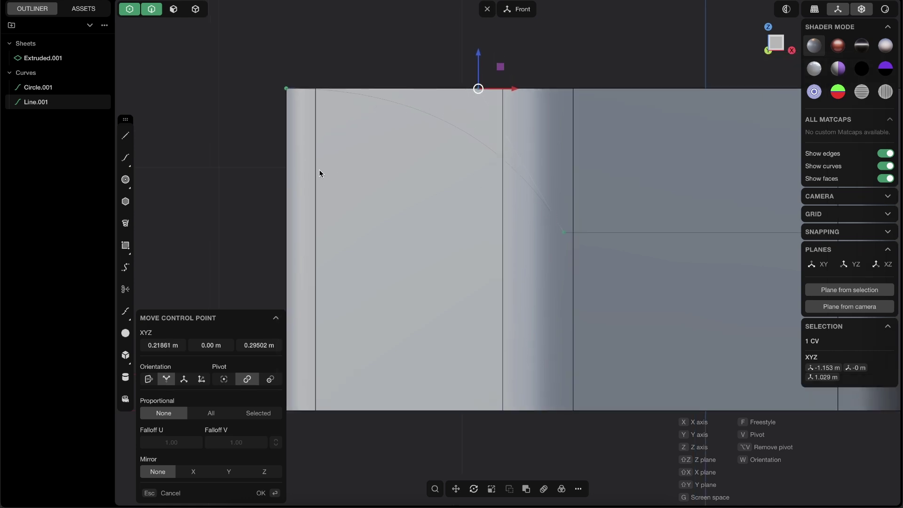
right_click(501, 134)
middle_click_drag(501, 135, 571, 187)
scroll(523, 92, "down", 6)
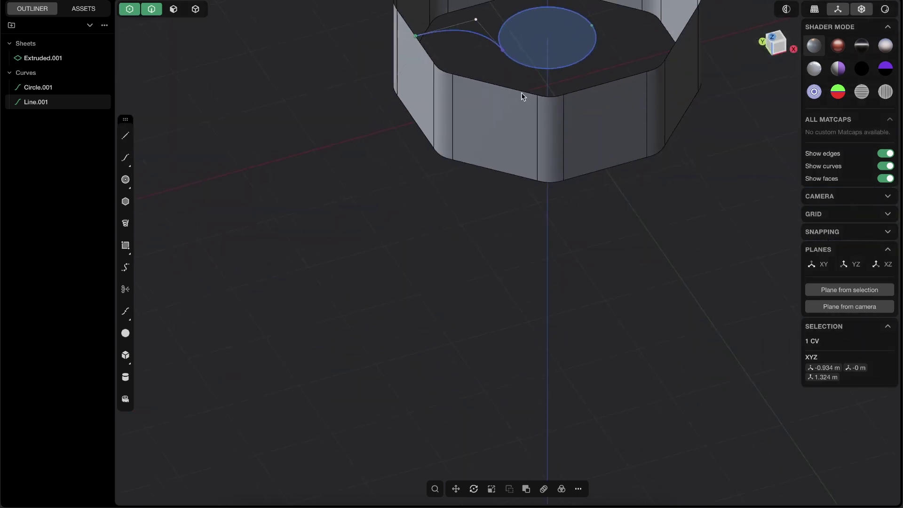
middle_click_drag(522, 92, 627, 41, "shift")
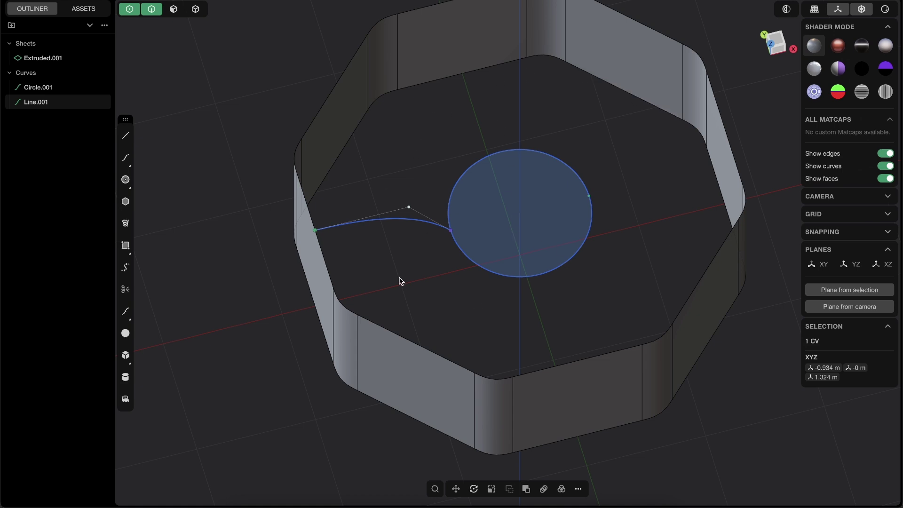
middle_click_drag(472, 227, 393, 264)
- Radially array Line.001 into 8 copies over 360° around the circle's centre
key("2")
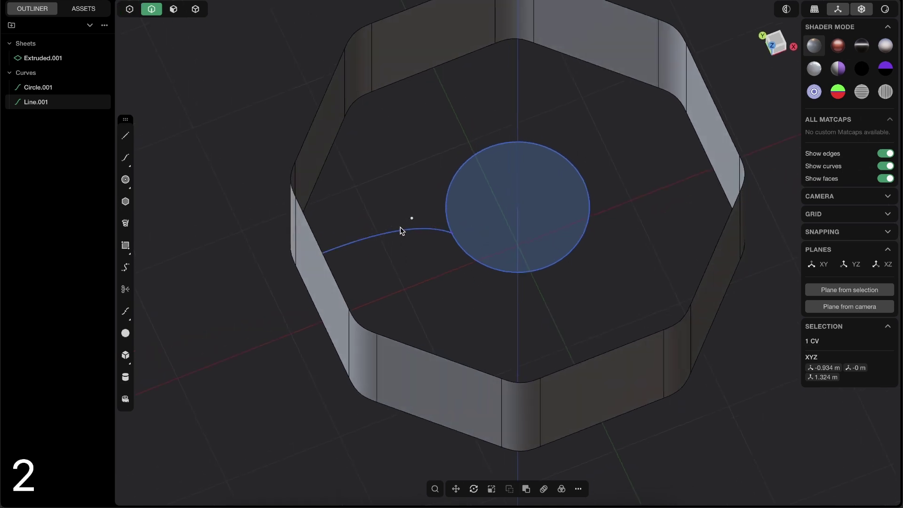
left_click(399, 232)
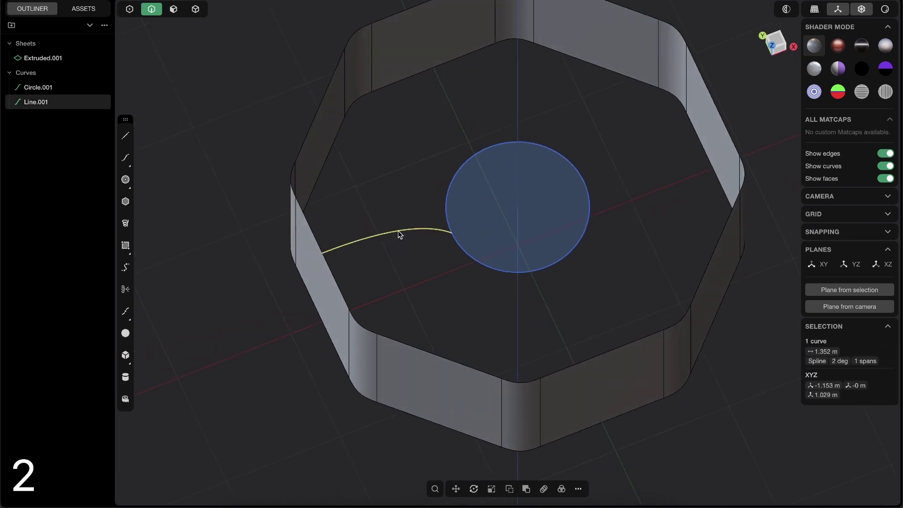
left_click(562, 490)
left_click(517, 208)
middle_click_drag(523, 244, 541, 207)
middle_click_drag(358, 306, 332, 157)
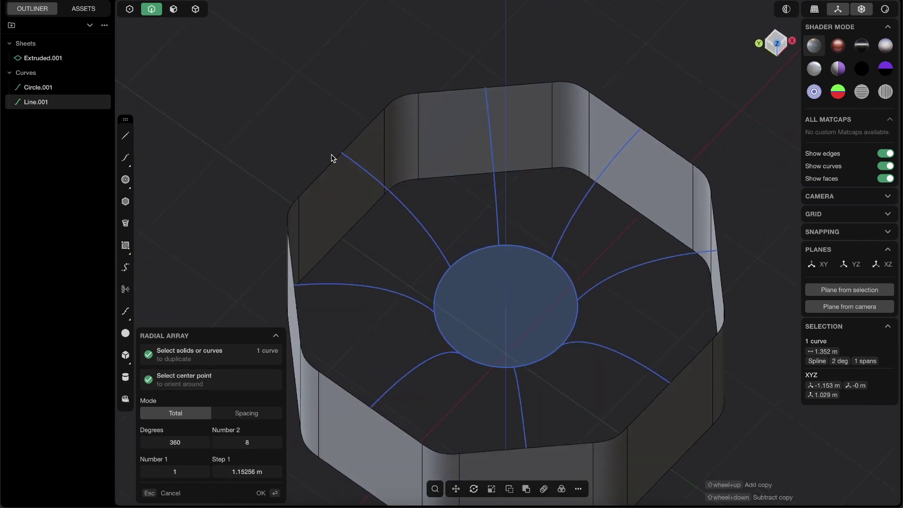
middle_click_drag(480, 258, 489, 194, "shift")
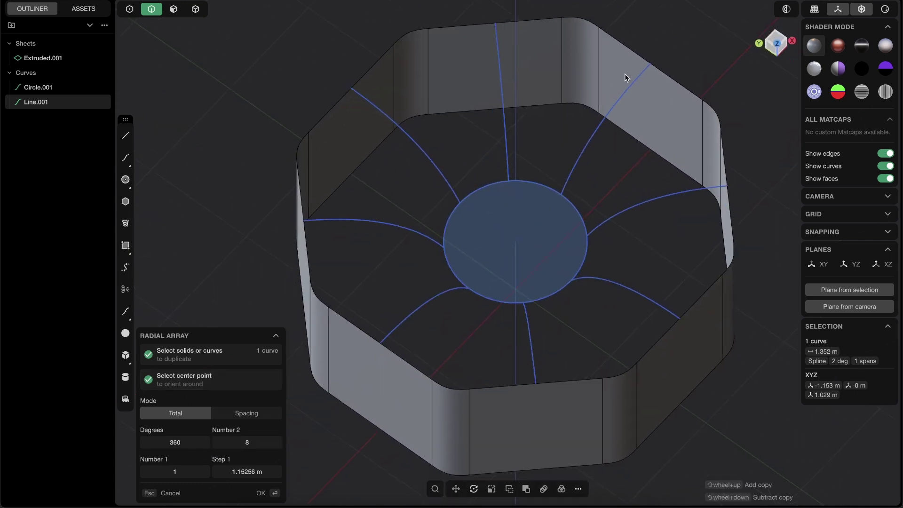
middle_click_drag(731, 197, 683, 170)
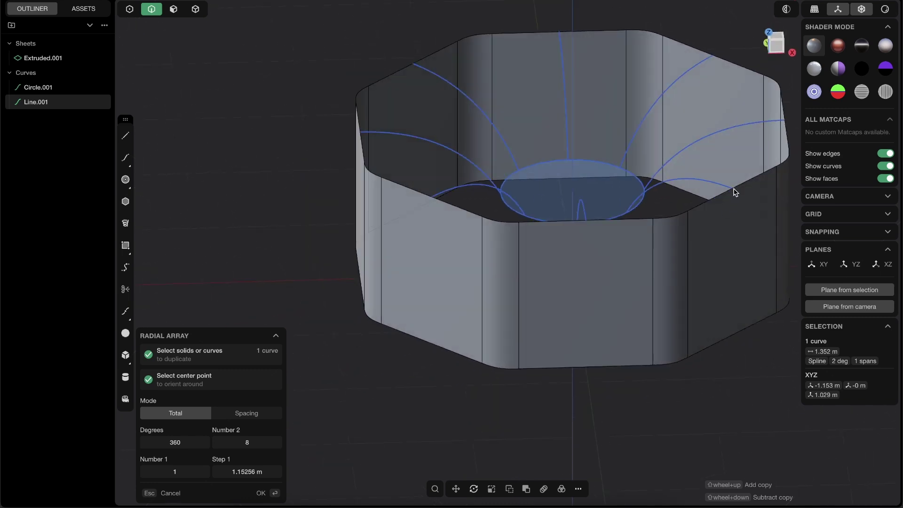
left_click(263, 493)
middle_click_drag(278, 462, 603, 316)
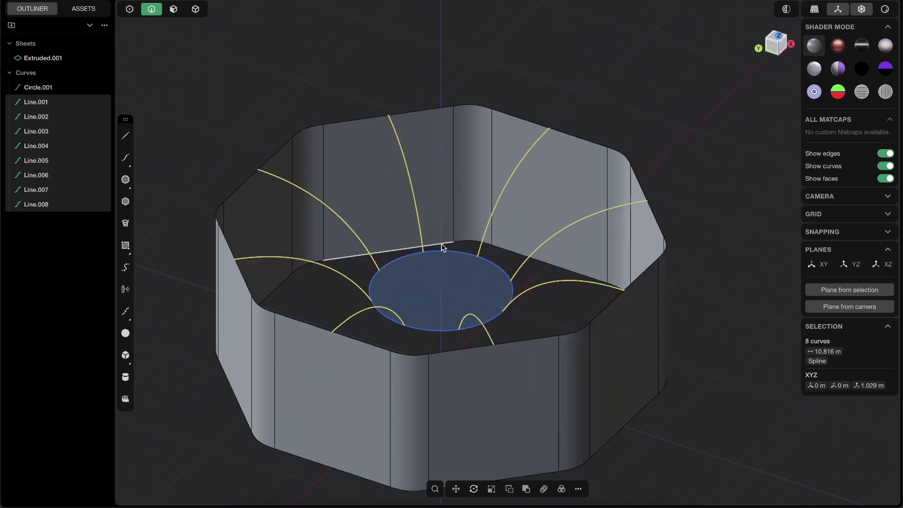
- Loft a closed, looped surface through the eight profile curves
key("l")
middle_click_drag(406, 392, 399, 419)
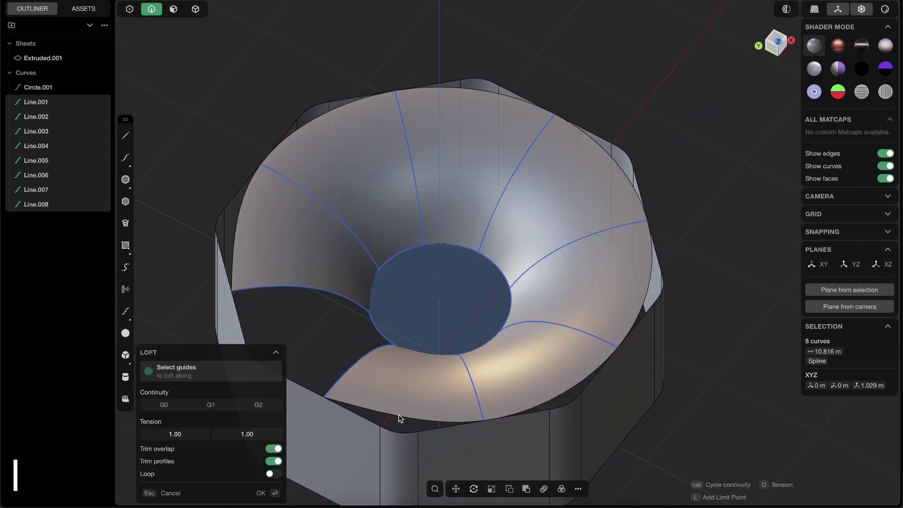
left_click(274, 474)
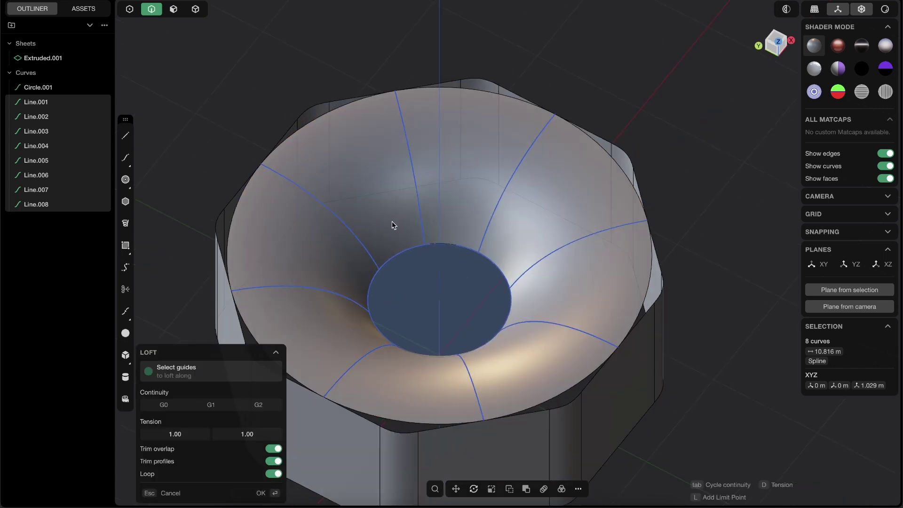
middle_click_drag(391, 221, 437, 199)
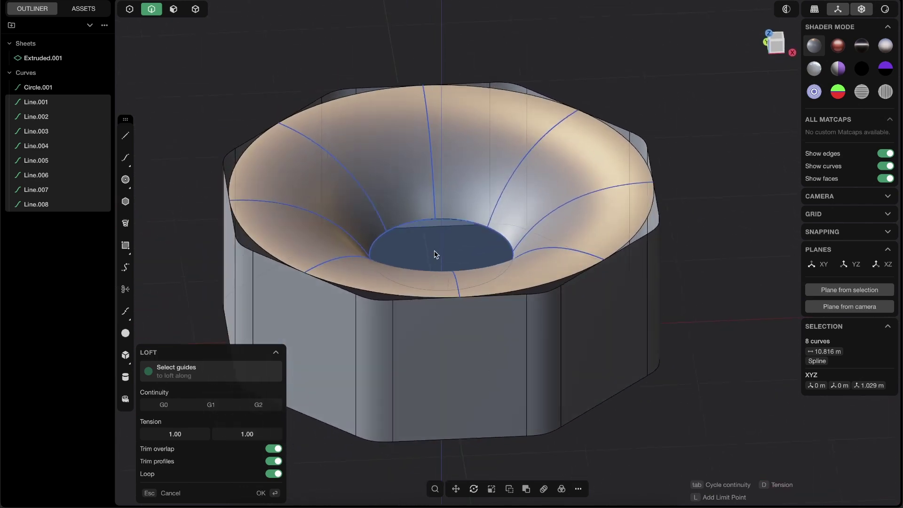
key("Return")
- Hide the whole Curves group in the outliner
left_click(680, 88)
middle_click_drag(680, 89, 625, 166)
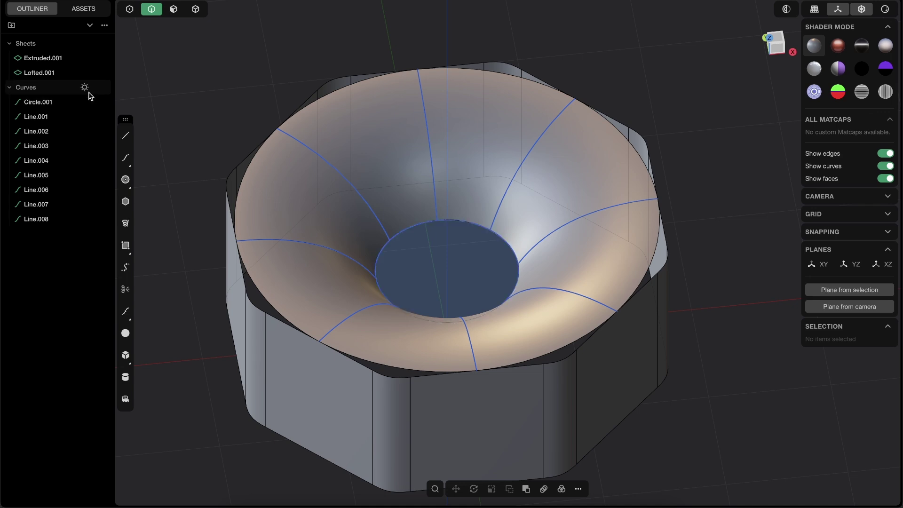
left_click(85, 102)
left_click(86, 102)
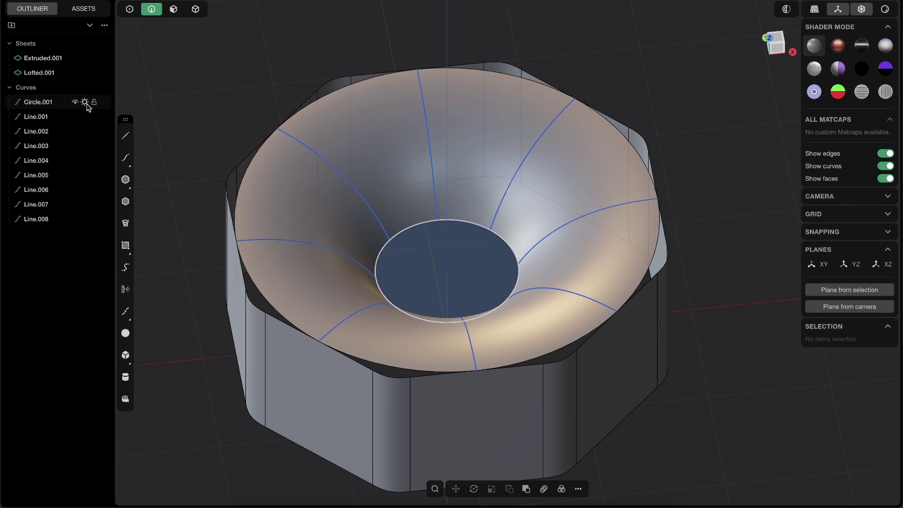
left_click(85, 88)
middle_click_drag(237, 183, 426, 140)
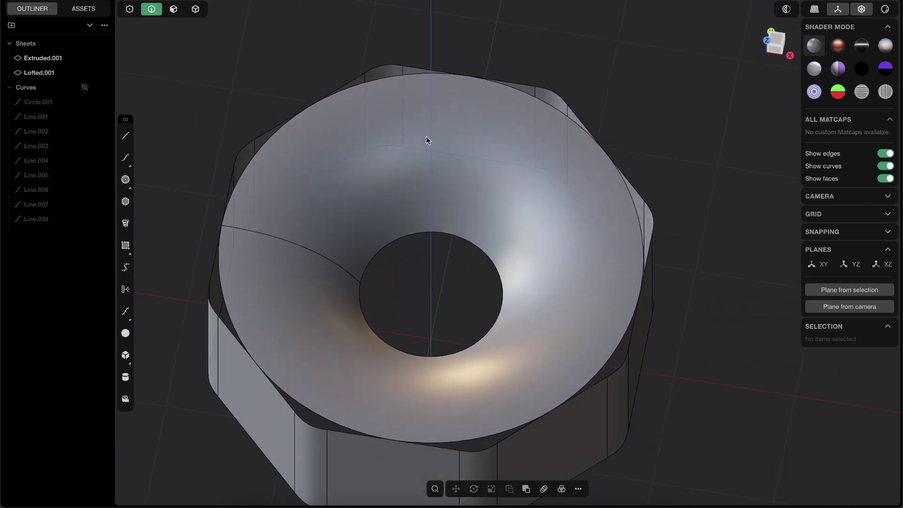
middle_click_drag(487, 280, 688, 313)
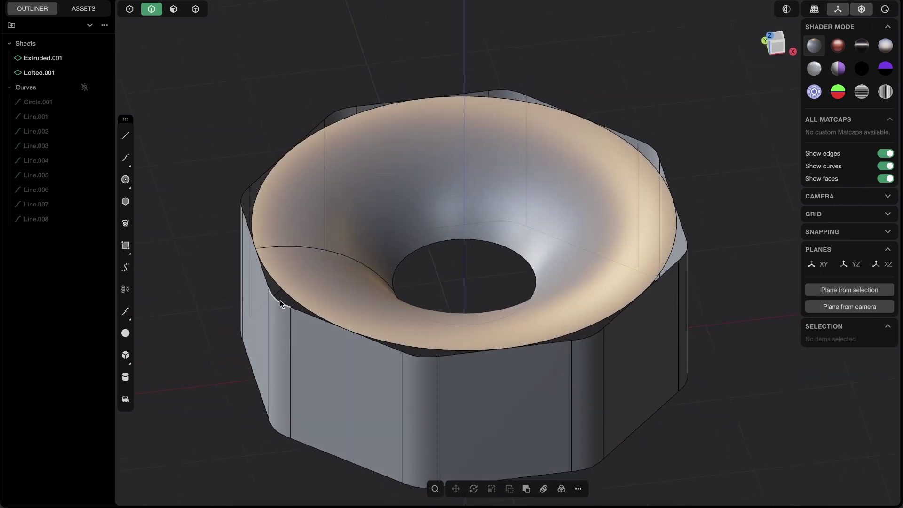
middle_click_drag(639, 256, 587, 235)
- Select the Lofted.001 funnel face and inspect its rim from low angles
key("3")
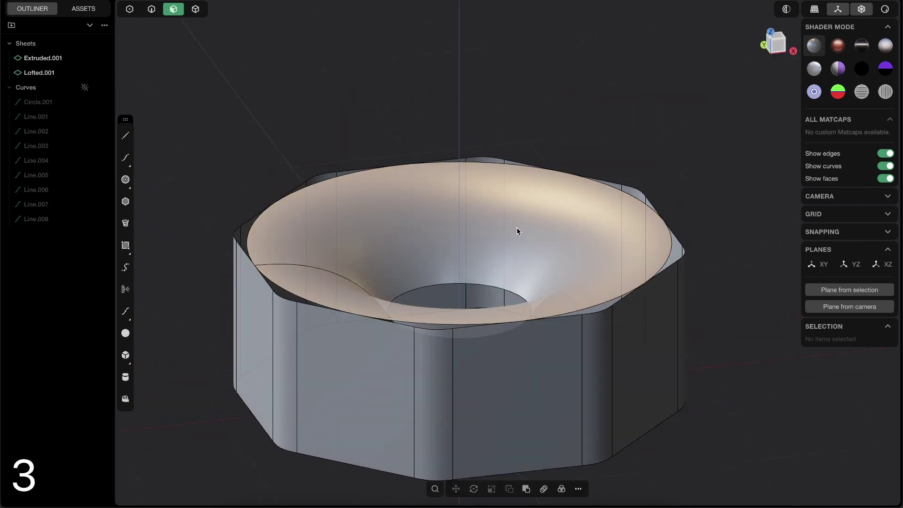
left_click(517, 228)
middle_click_drag(536, 288, 497, 337)
left_click(707, 37)
middle_click_drag(682, 284, 723, 260)
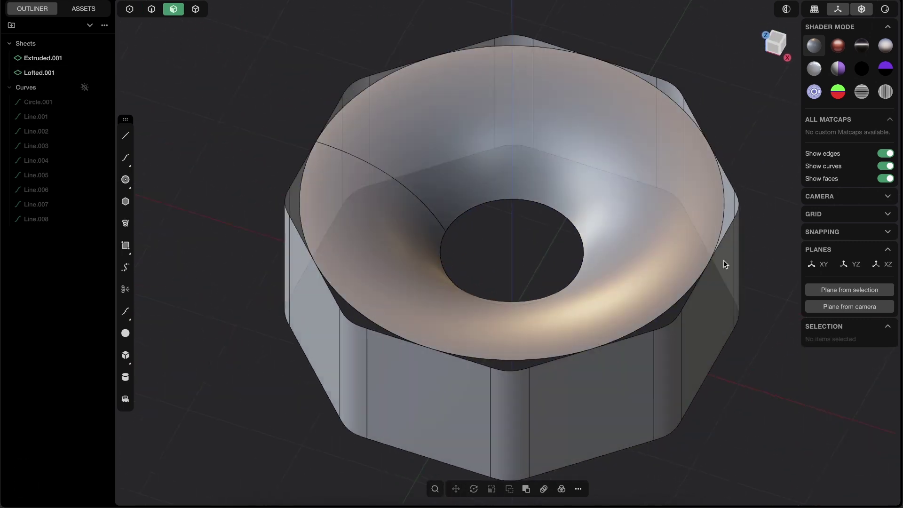
scroll(607, 292, "up", 5)
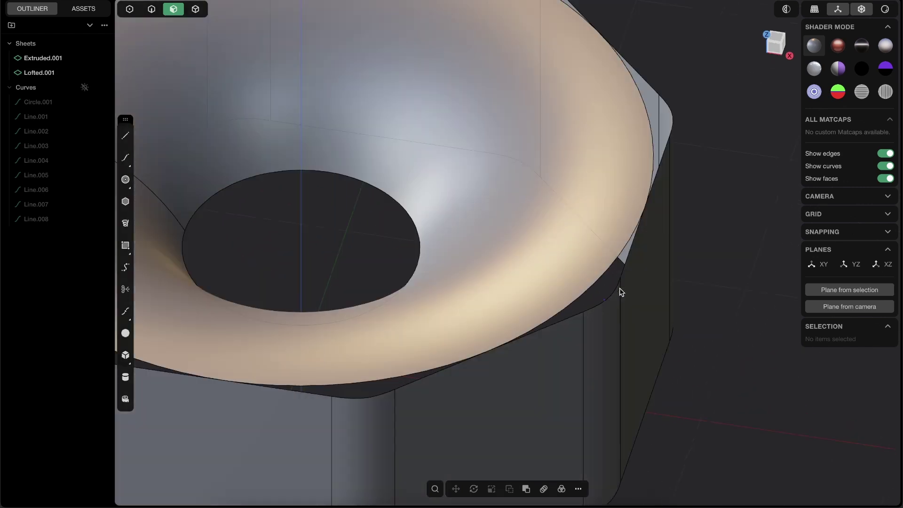
middle_click_drag(620, 289, 581, 325)
key("2")
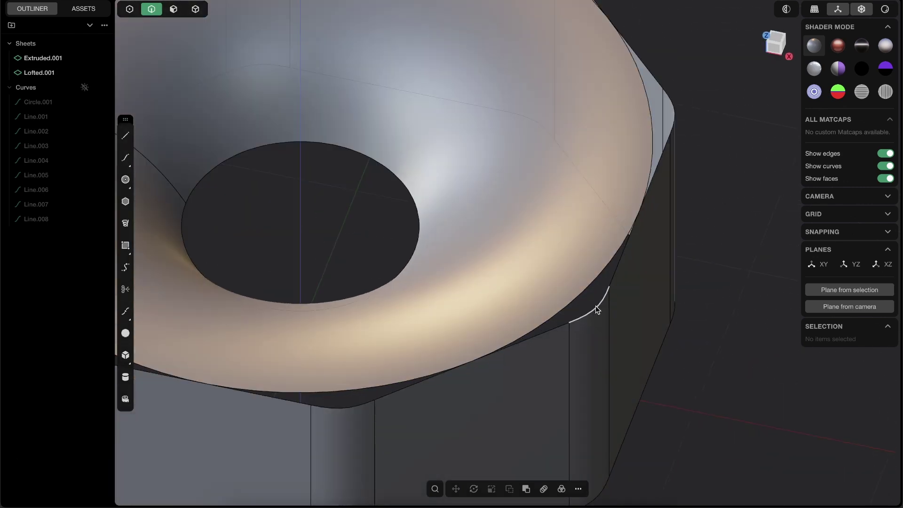
scroll(551, 276, "down", 5)
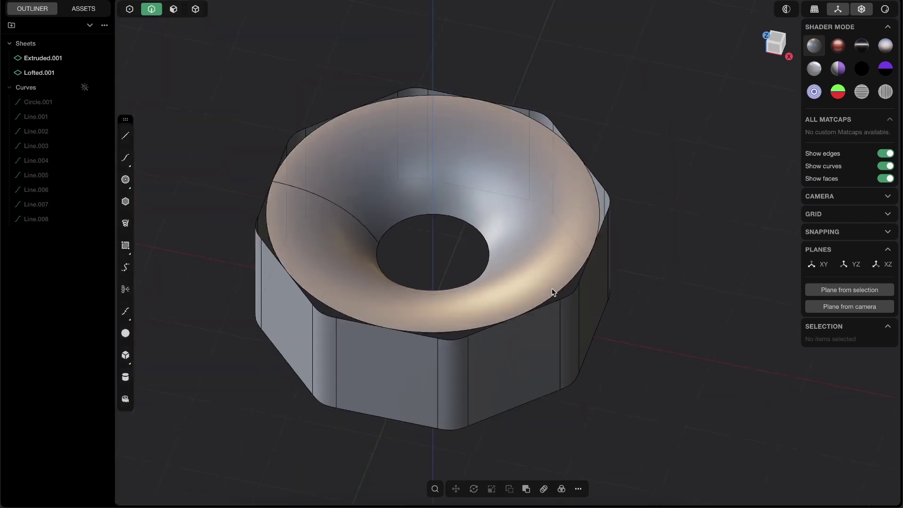
middle_click_drag(553, 292, 578, 305)
scroll(571, 245, "up", 6)
scroll(563, 242, "down", 8)
middle_click_drag(369, 268, 462, 287)
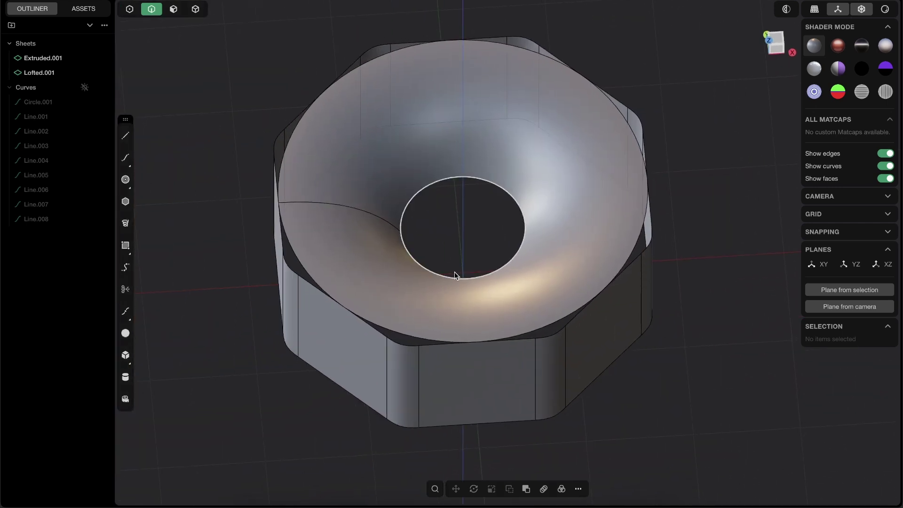
middle_click_drag(354, 177, 358, 125)
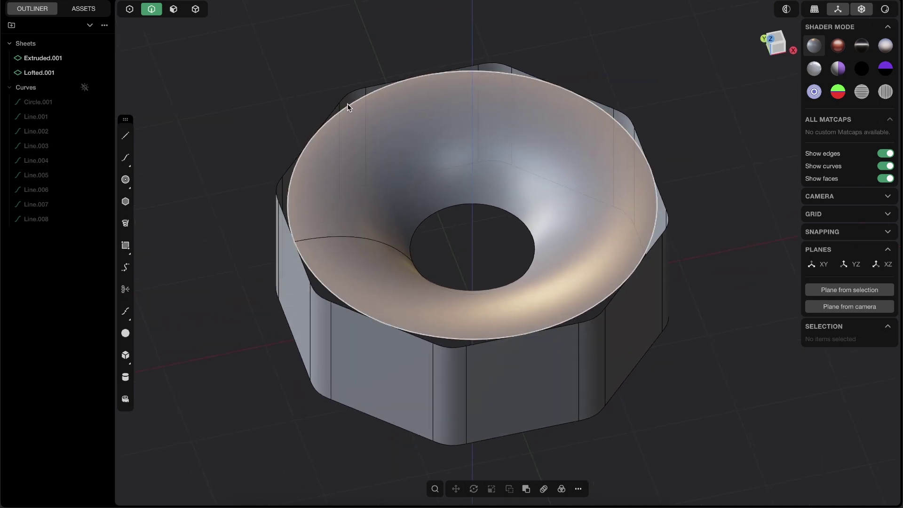
left_click(492, 76)
key("shift+e")
left_click_drag(651, 169, 635, 148)
key("ctrl+z")
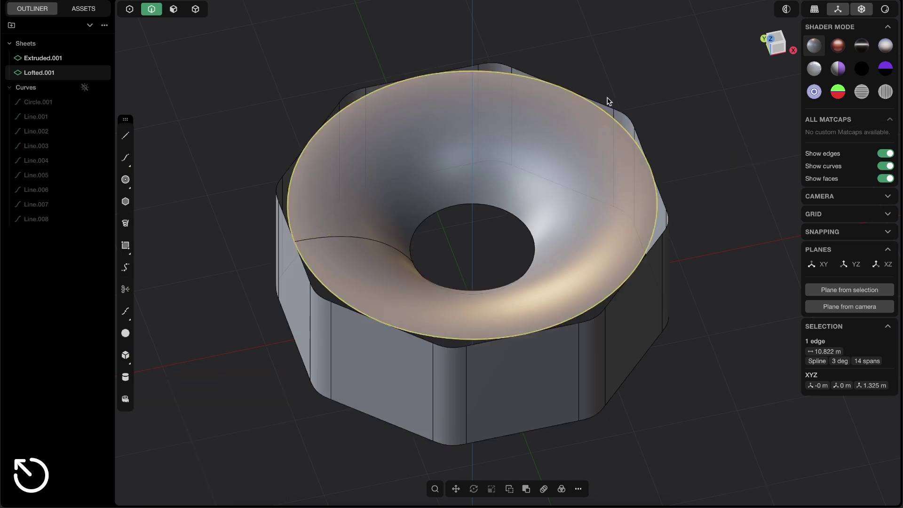
- Show the curves again, delete the circle, and select the eight guide lines
left_click(85, 88)
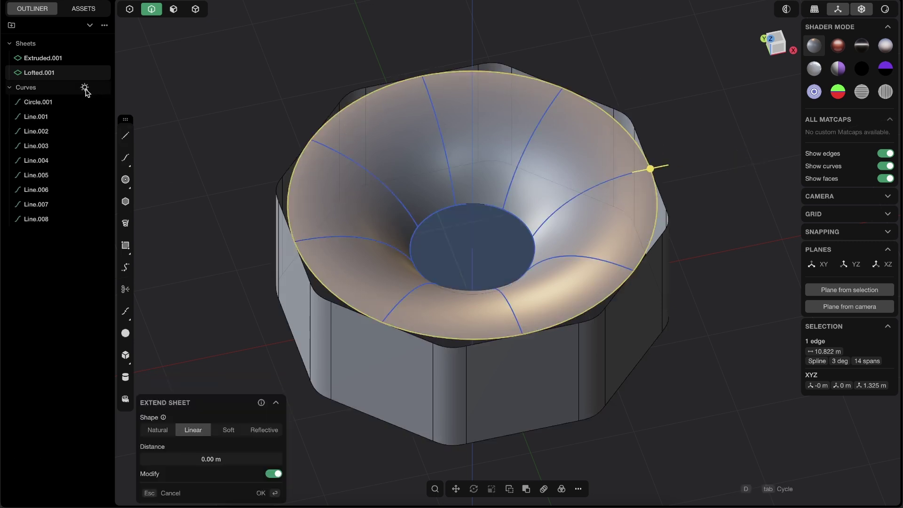
middle_click_drag(539, 137, 428, 145)
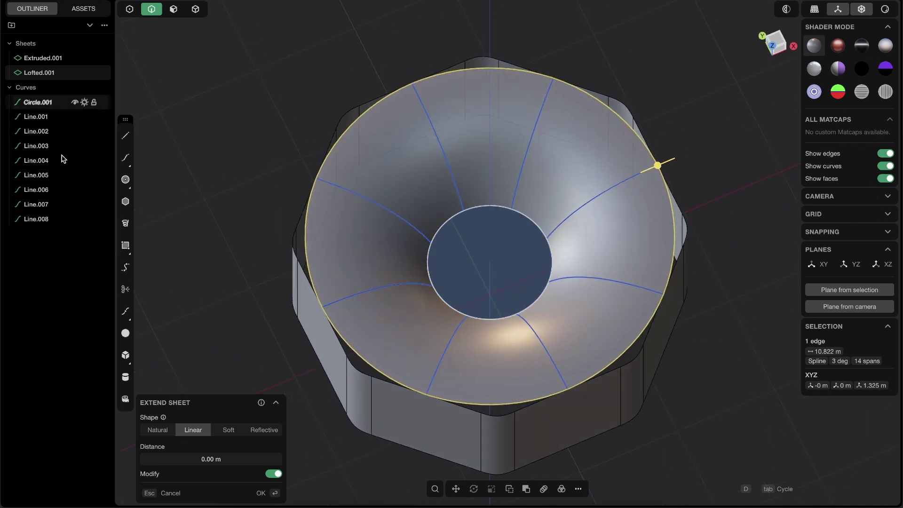
left_click(38, 221)
left_click(38, 102, "shift")
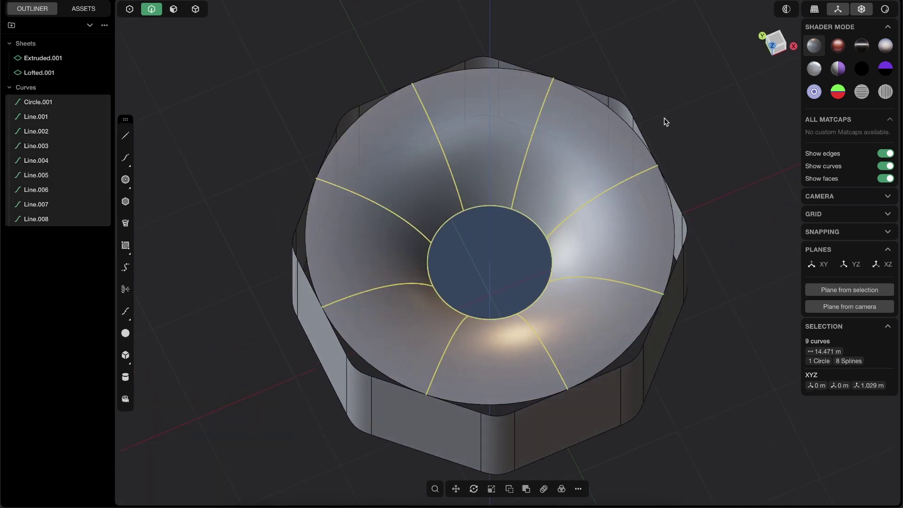
left_click(487, 217)
key("x")
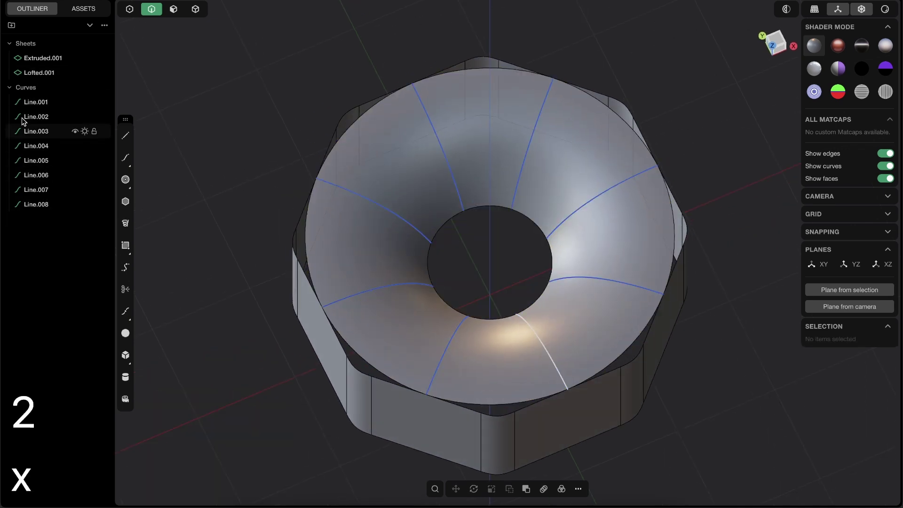
left_click(37, 204)
left_click(37, 102, "shift")
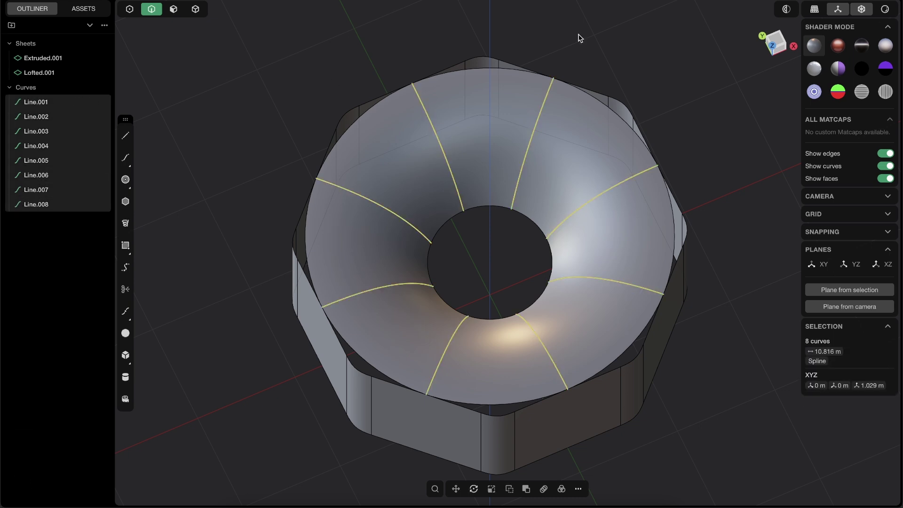
- From the Top view, imprint the eight guide lines onto the lofted funnel sheet
left_click(777, 43)
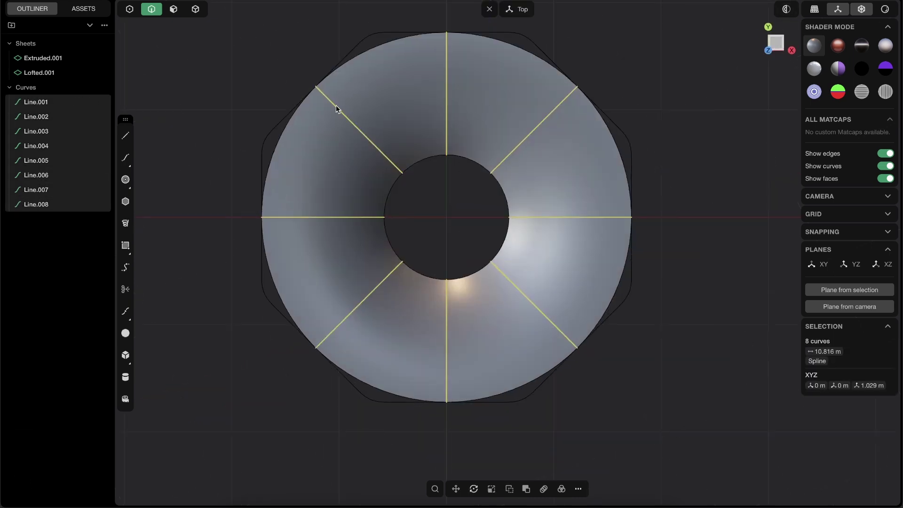
middle_click_drag(545, 157, 580, 182, "shift")
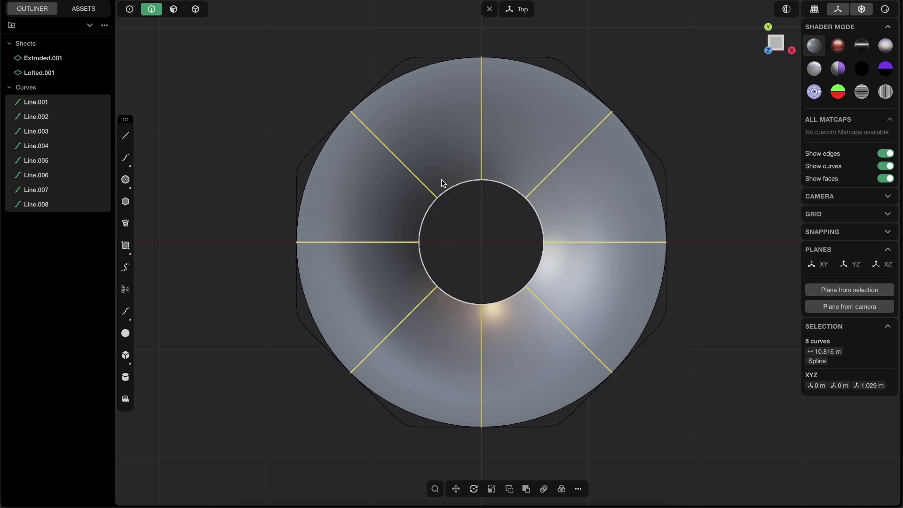
type("fimpri")
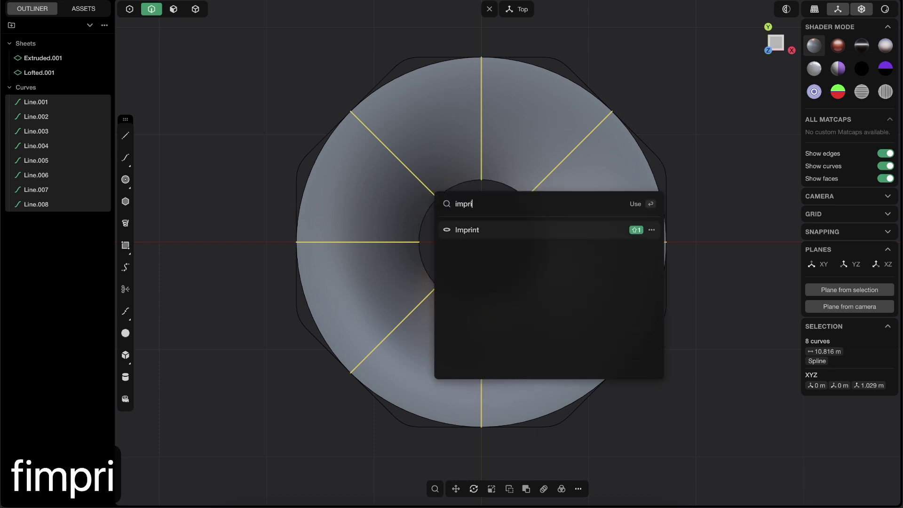
left_click(464, 228)
left_click(421, 132)
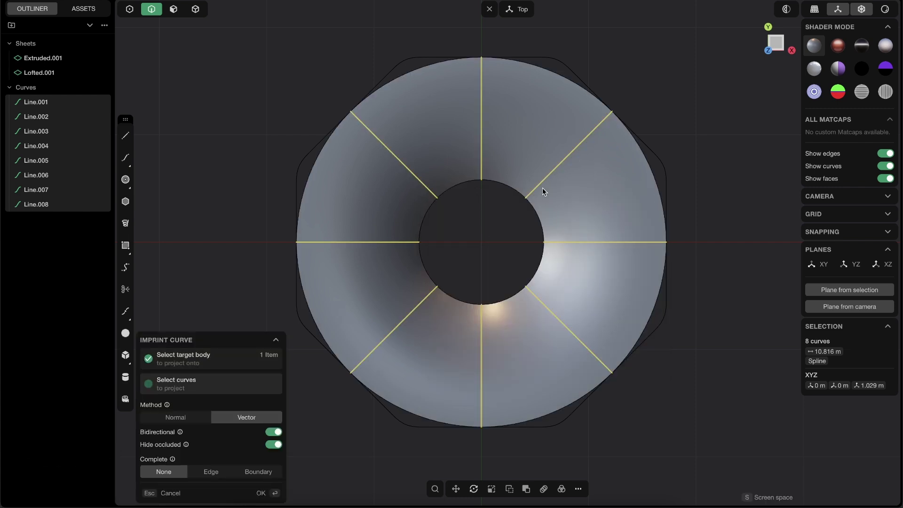
right_click(508, 170)
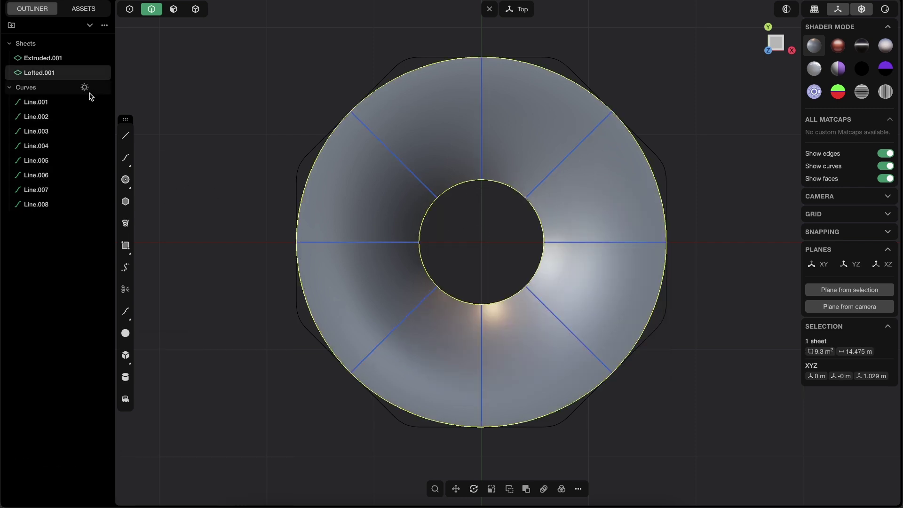
- Hide the eight guide lines
left_click(52, 103)
left_click(47, 205, "shift")
key("h")
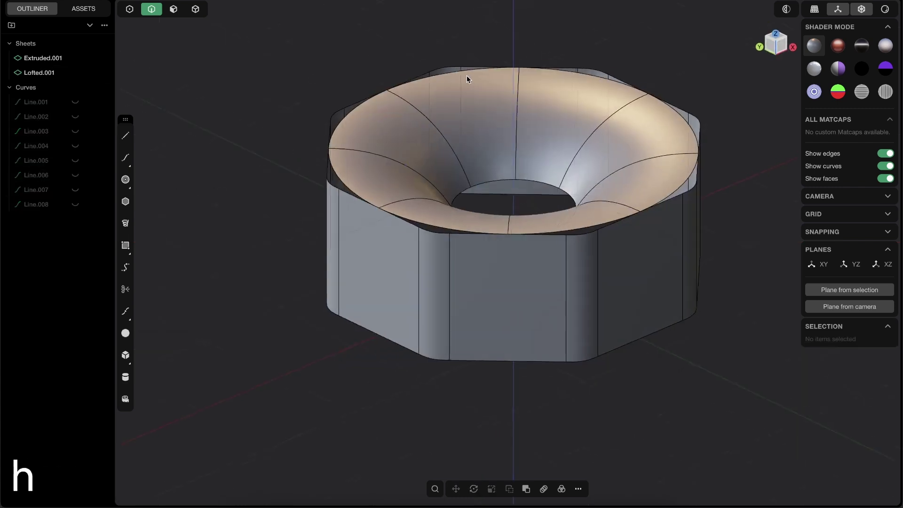
middle_click_drag(466, 75, 448, 199)
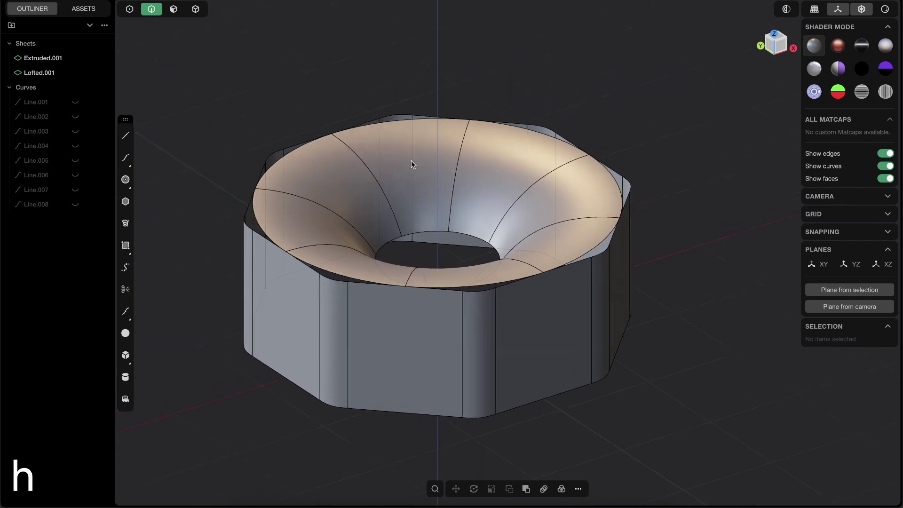
- Extend the funnel sheet's outer rim outward by about 0.42 m
left_click(394, 121, "alt")
key("shift+e")
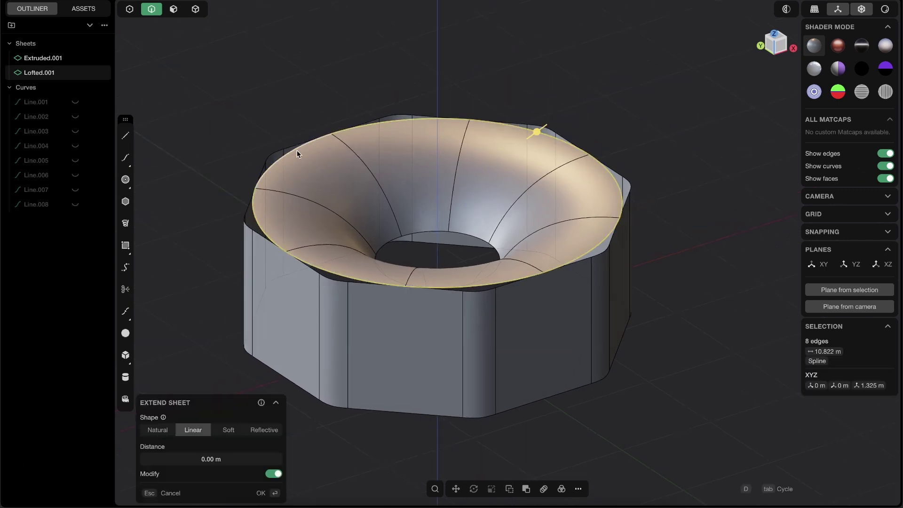
left_click_drag(537, 132, 562, 113)
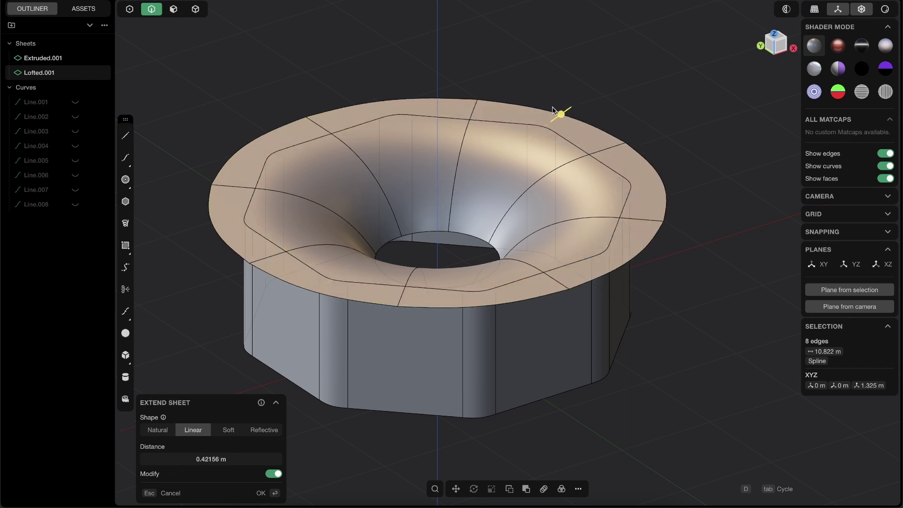
middle_click_drag(489, 286, 440, 329)
key("Return")
- Select the octagonal body and funnel sheets in turn to inspect the flared lip
left_click(531, 348)
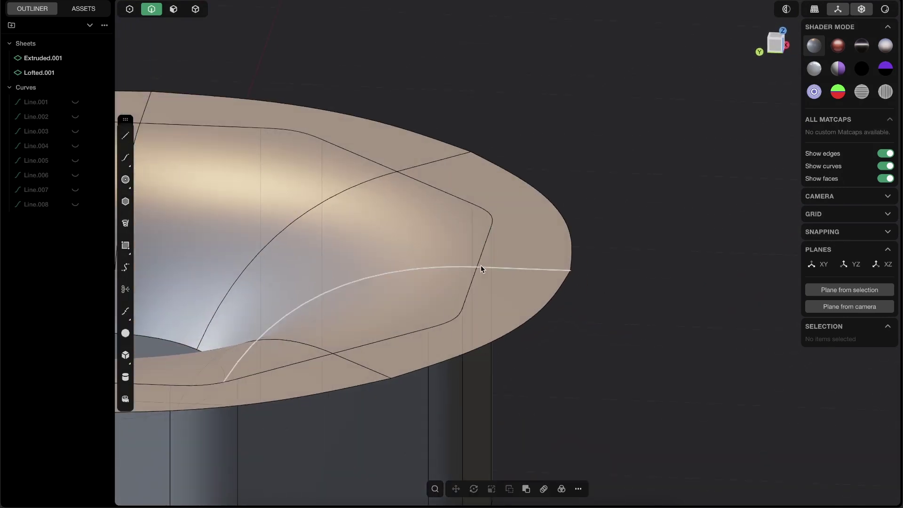
key("Tab")
left_click(490, 400)
scroll(614, 301, "down", 5)
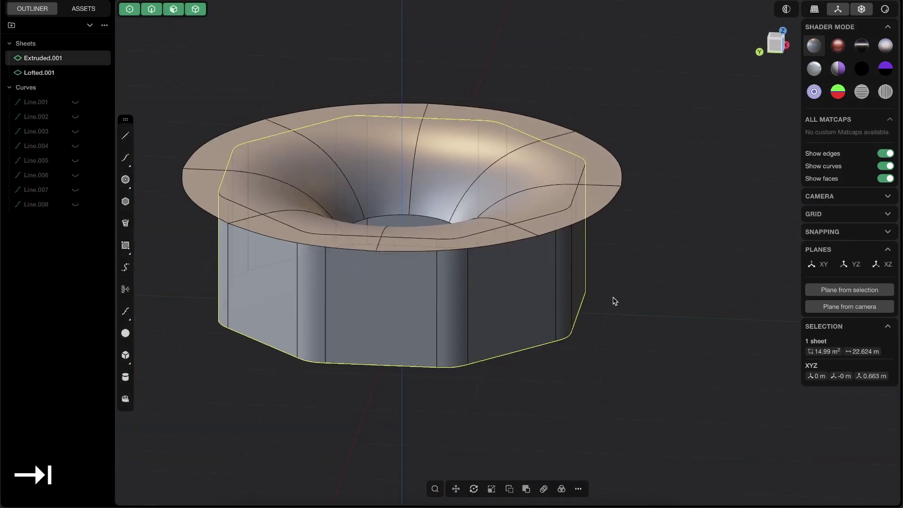
left_click(601, 178)
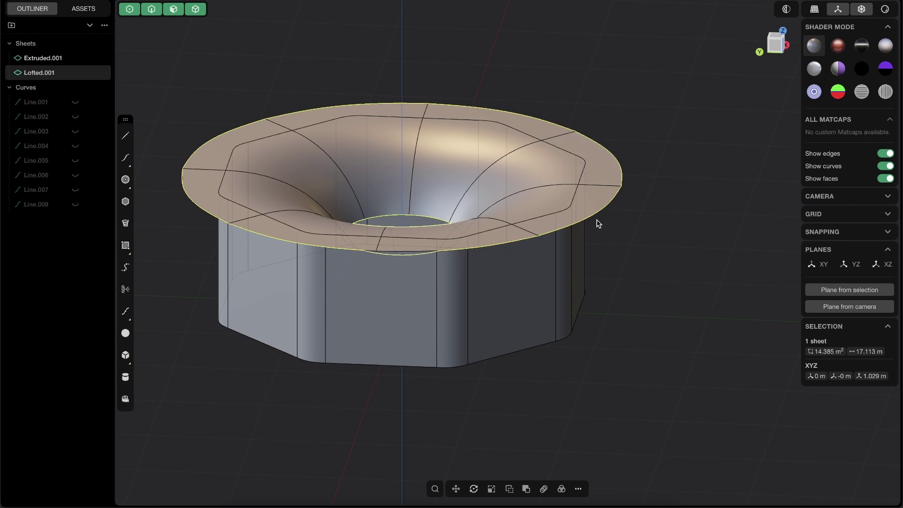
left_click(629, 214)
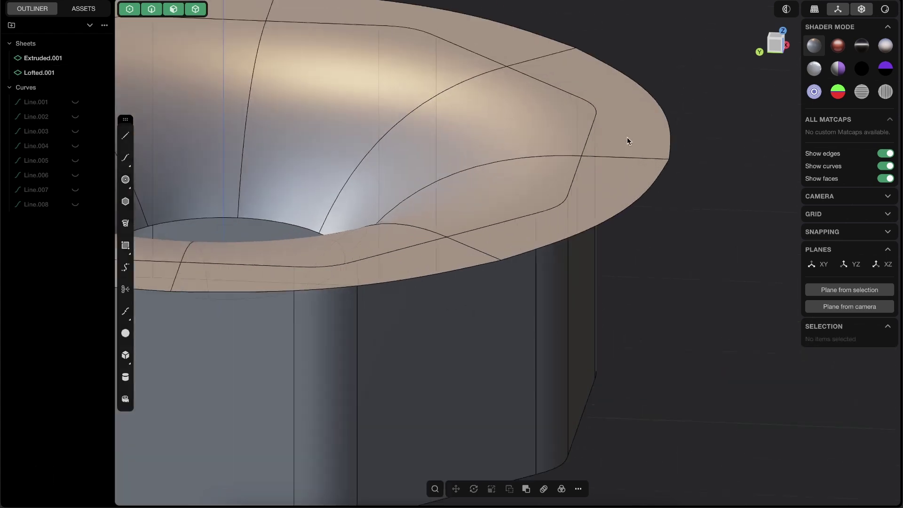
scroll(627, 137, "up", 10)
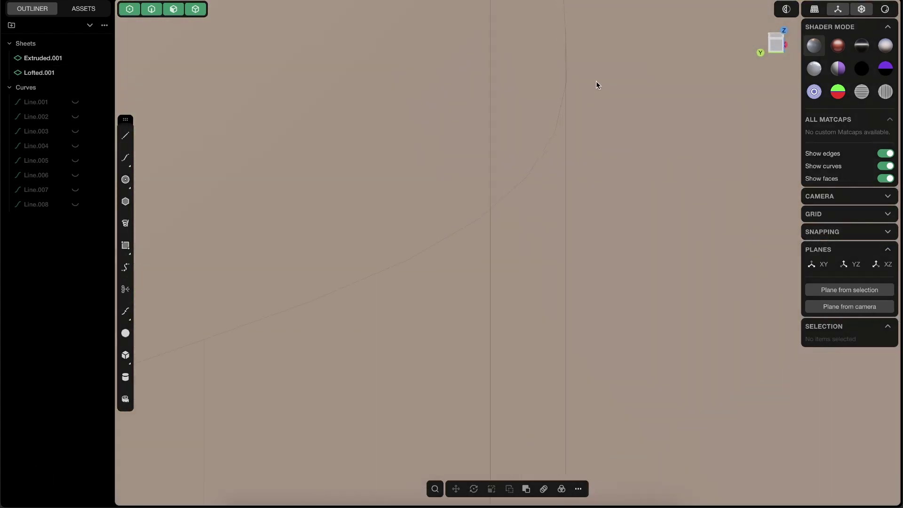
scroll(584, 145, "down", 10)
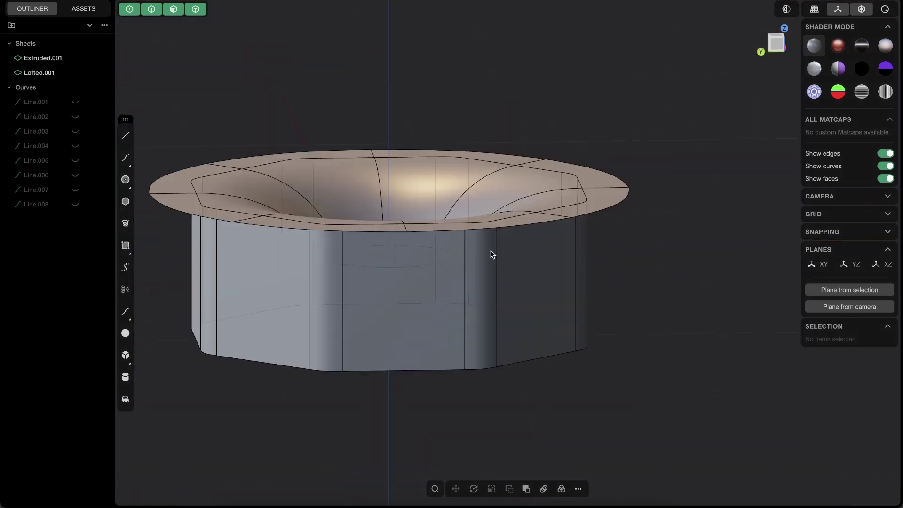
middle_click_drag(491, 255, 527, 189)
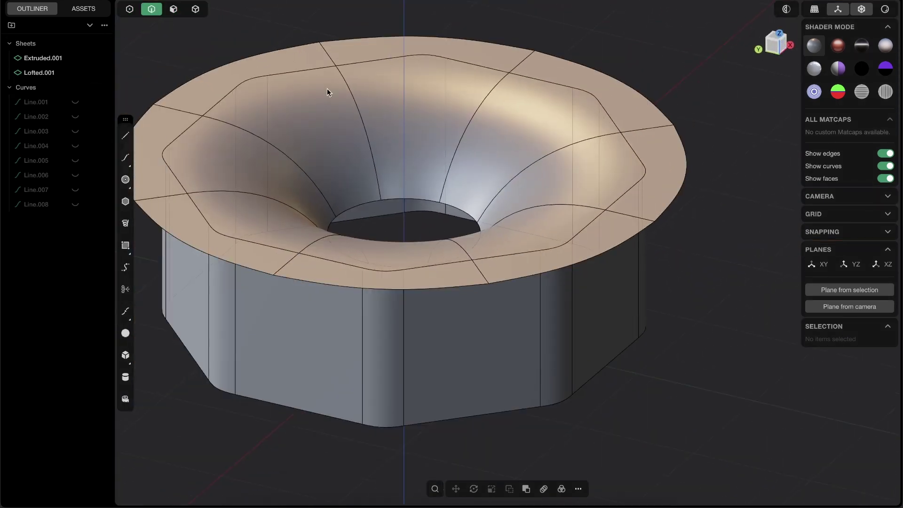
- Extend the octagonal body's top boundary edges upward by 0.34401 m
left_click(380, 61, "alt")
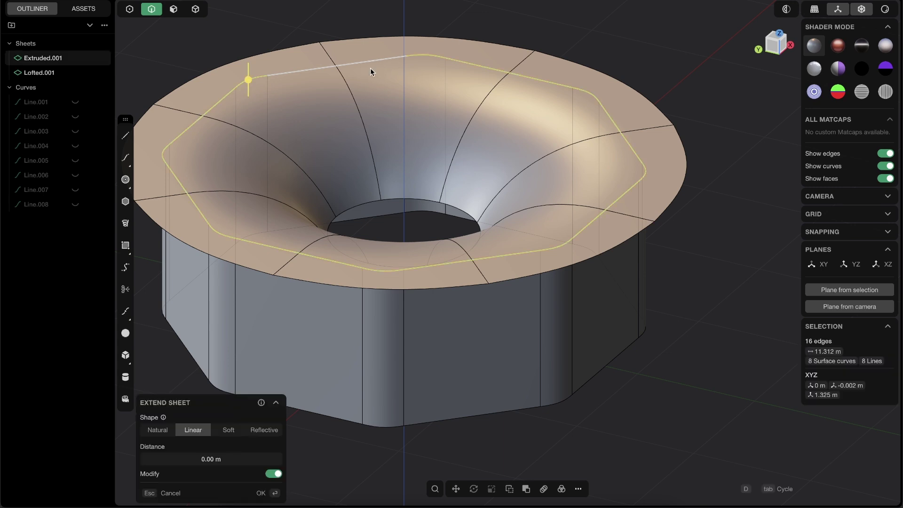
left_click_drag(250, 82, 252, 52)
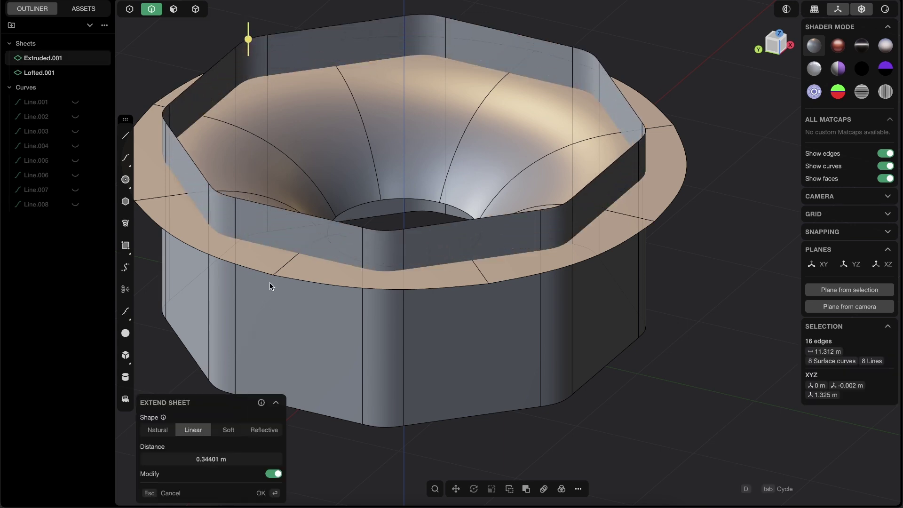
key("Return")
key("Escape")
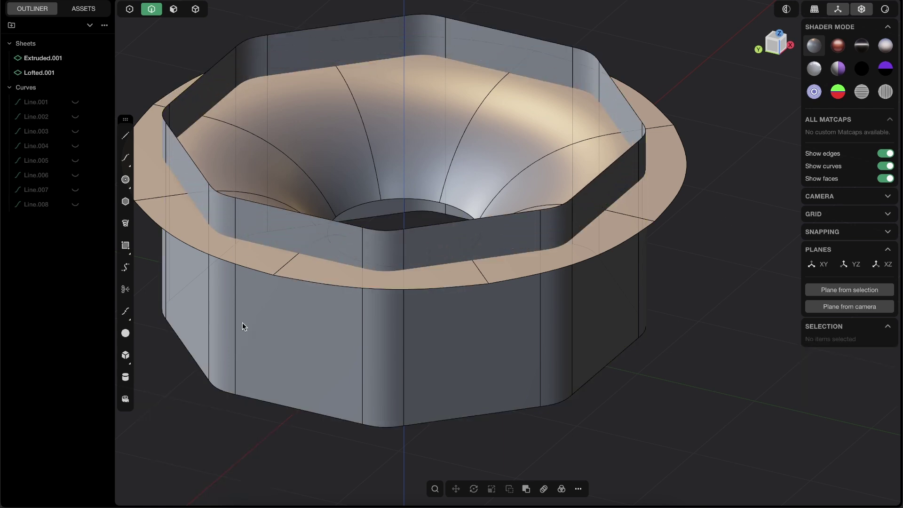
middle_click_drag(242, 323, 286, 350, "shift")
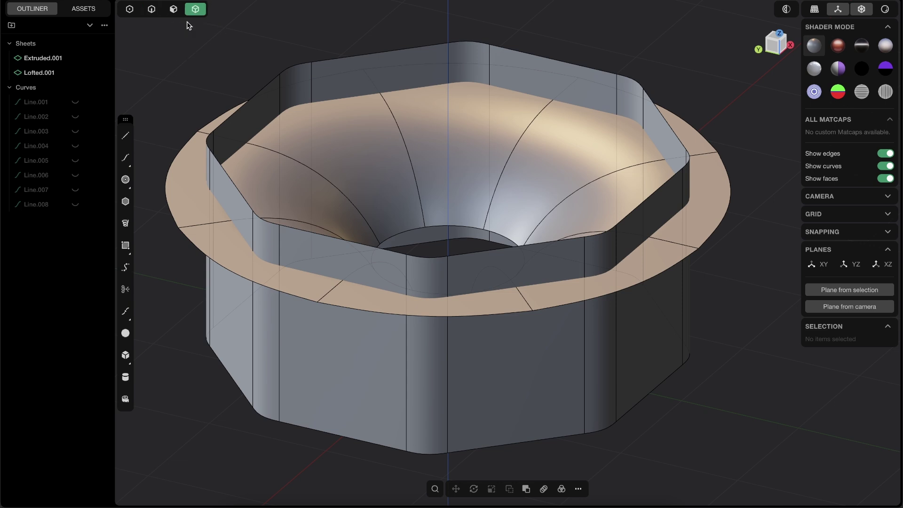
- Slice the octagonal body and funnel sheets against each other with a Boolean Slice
left_click(257, 333)
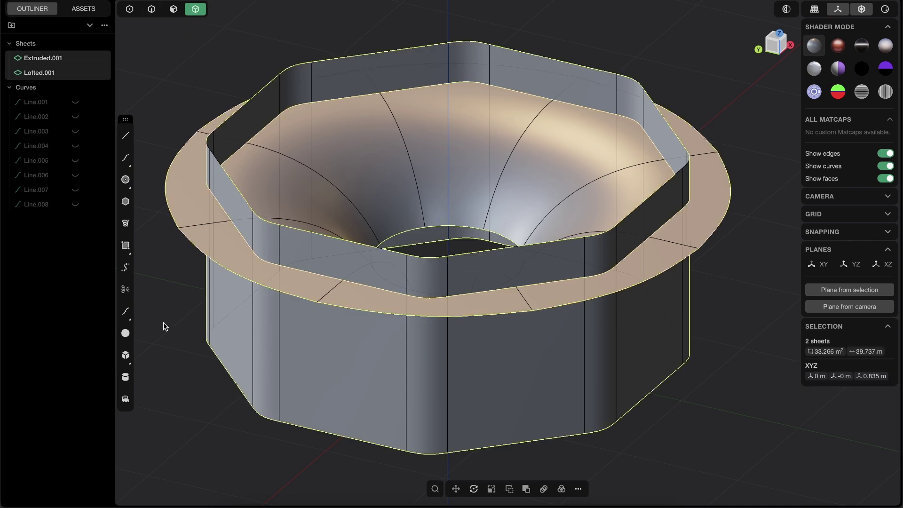
middle_click_drag(308, 184, 371, 215)
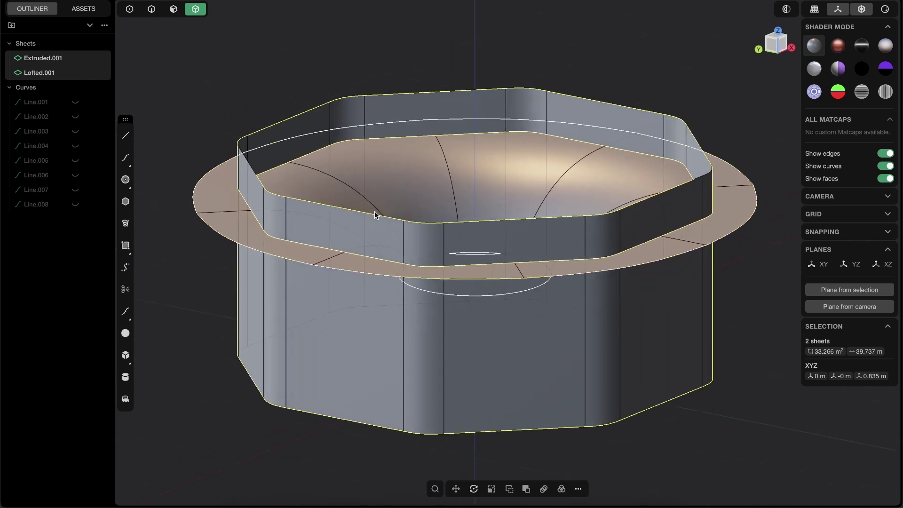
key("q")
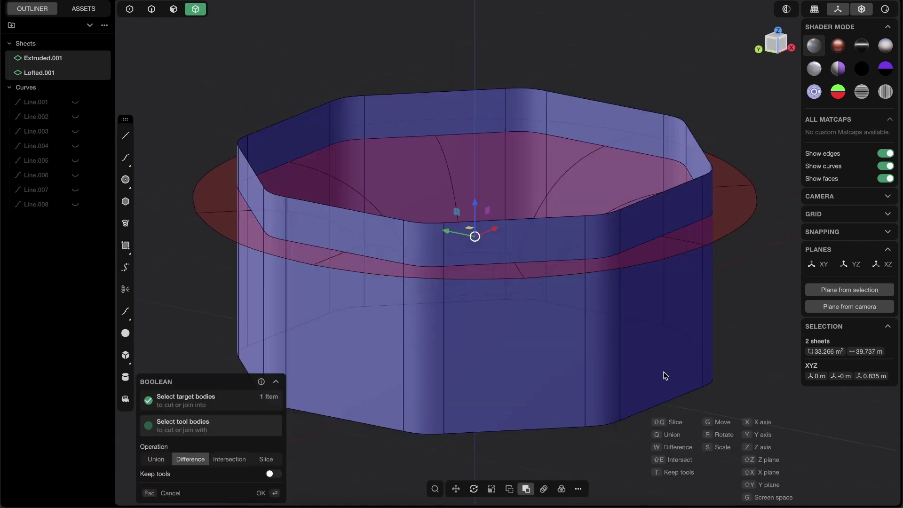
key("shift+q")
middle_click_drag(685, 251, 604, 218)
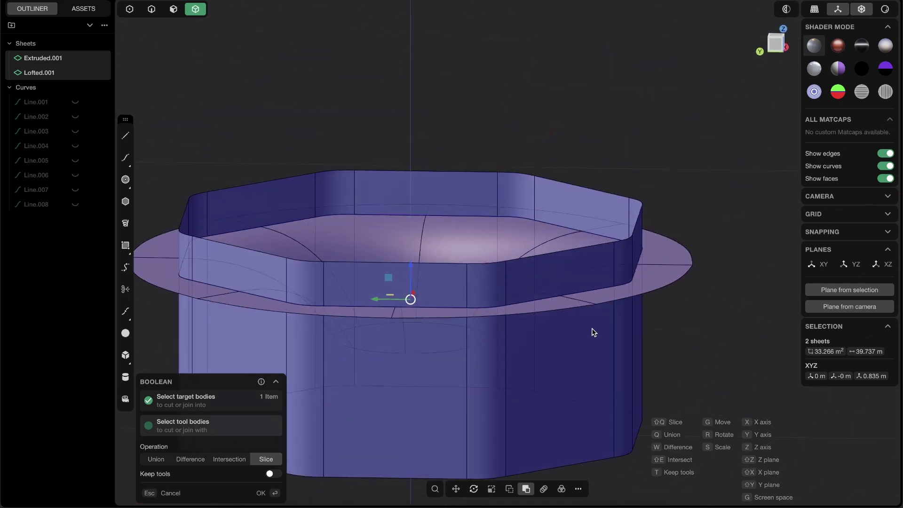
left_click(273, 493)
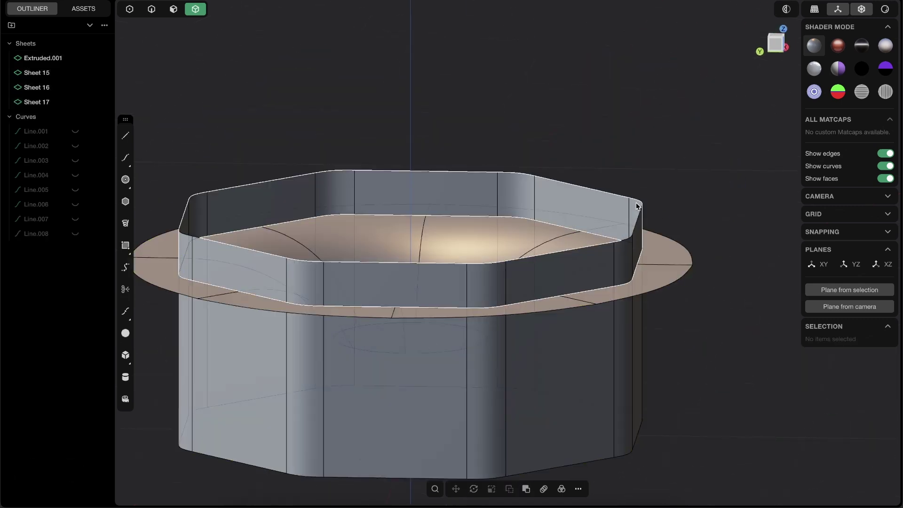
- Delete the upper wall band and outer funnel flange, then select both remaining sheets
key("x")
left_click(668, 264)
key("x")
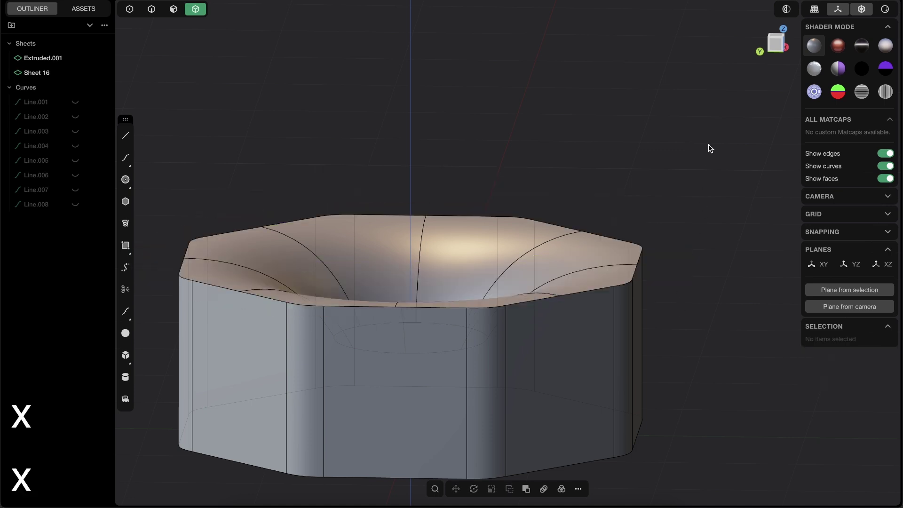
middle_click_drag(665, 235, 579, 323)
left_click_drag(756, 464, 575, 139)
- Join the two sheets and fillet their seam edge at 0.0288 m
key("j")
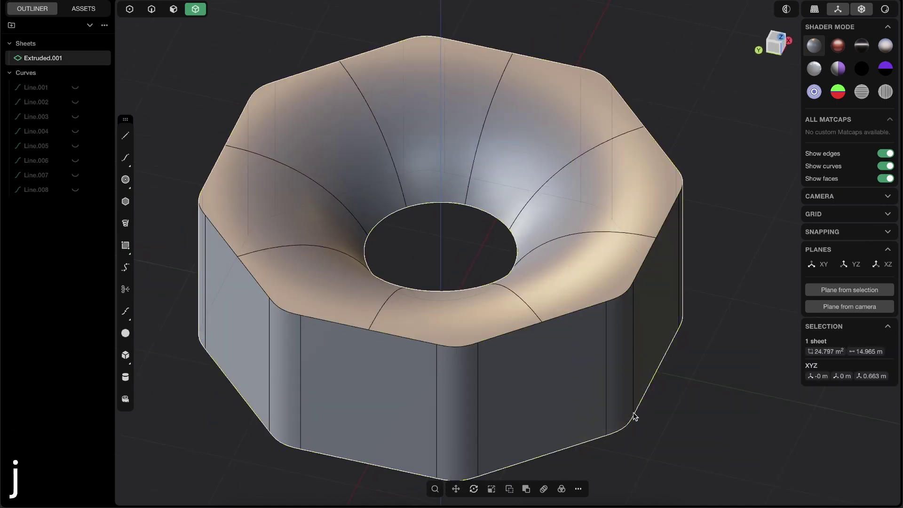
scroll(635, 266, "up", 5)
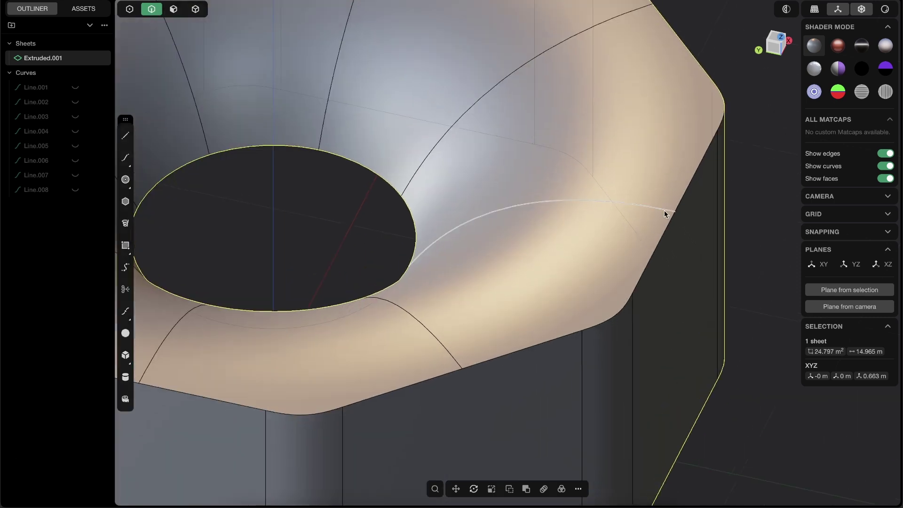
left_click(662, 231)
key("b")
middle_click_drag(662, 232, 667, 240)
left_click_drag(666, 231, 664, 234)
- Hide the edge lines and shade the model with the red matcap
scroll(659, 254, "down", 5)
key("shift+e")
middle_click_drag(643, 275, 646, 325)
left_click(837, 45)
middle_click_drag(658, 210, 670, 164)
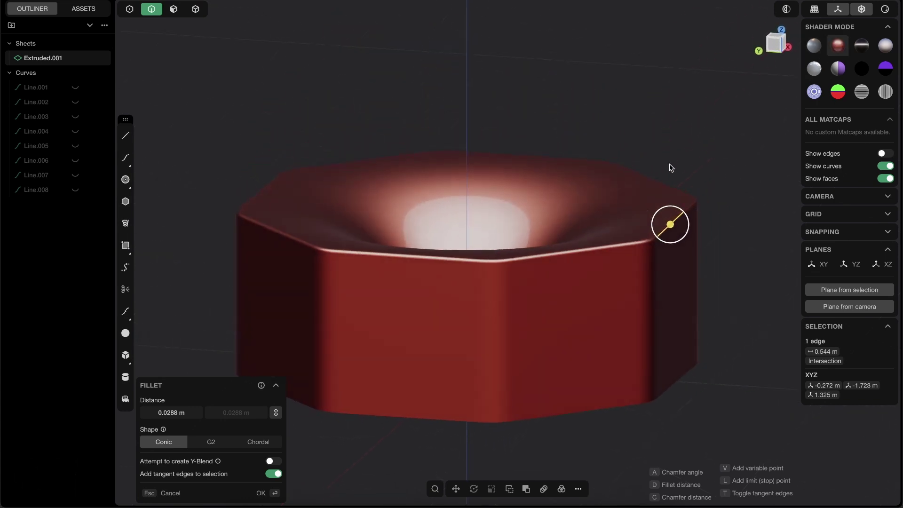
middle_click_drag(625, 271, 656, 239)
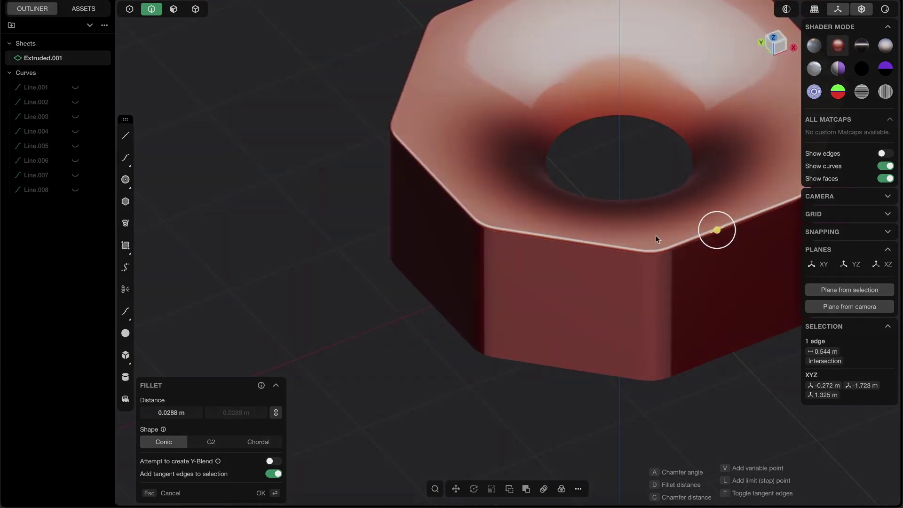